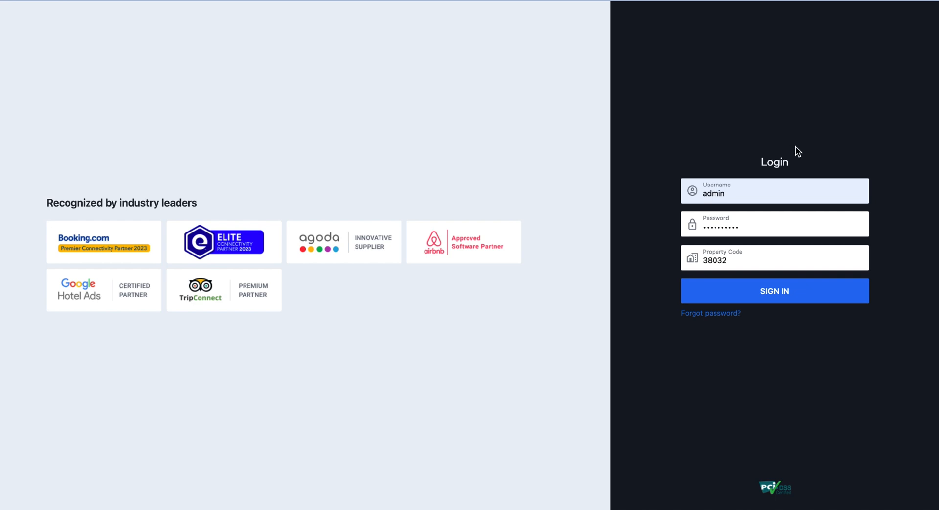
# - Sign in to the hotel property with the administrator account
pyautogui.click(794, 301)
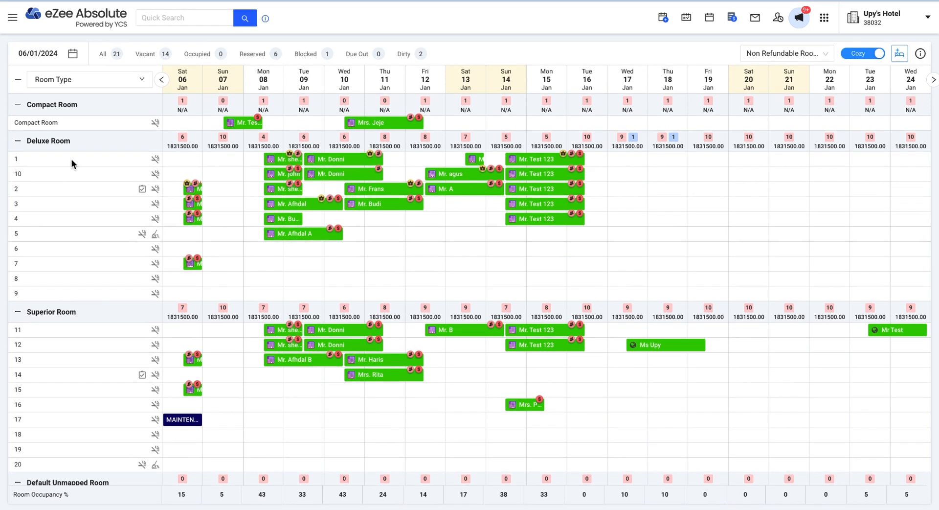
# - Select Deluxe room 6 in Stay View for three nights, 11 to 14 January 2024
pyautogui.scroll(-1, 71, 160)
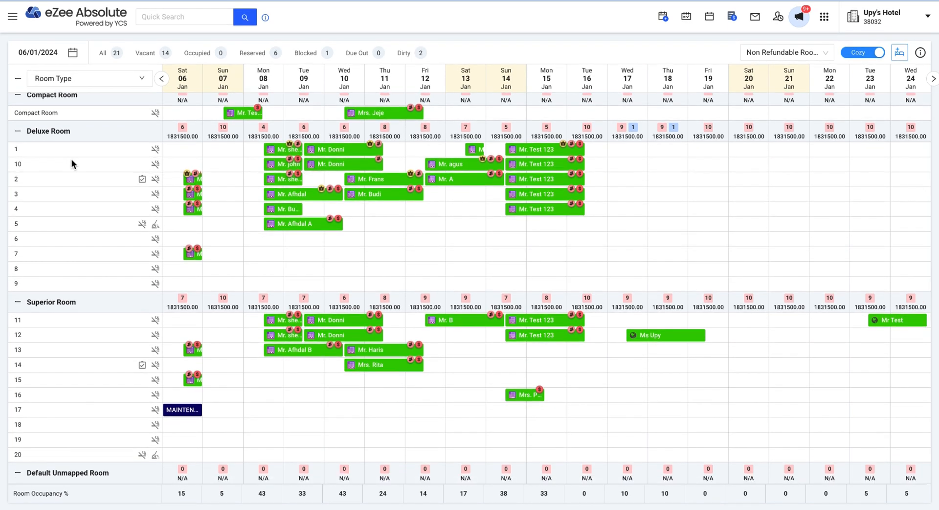
pyautogui.scroll(1, 71, 159)
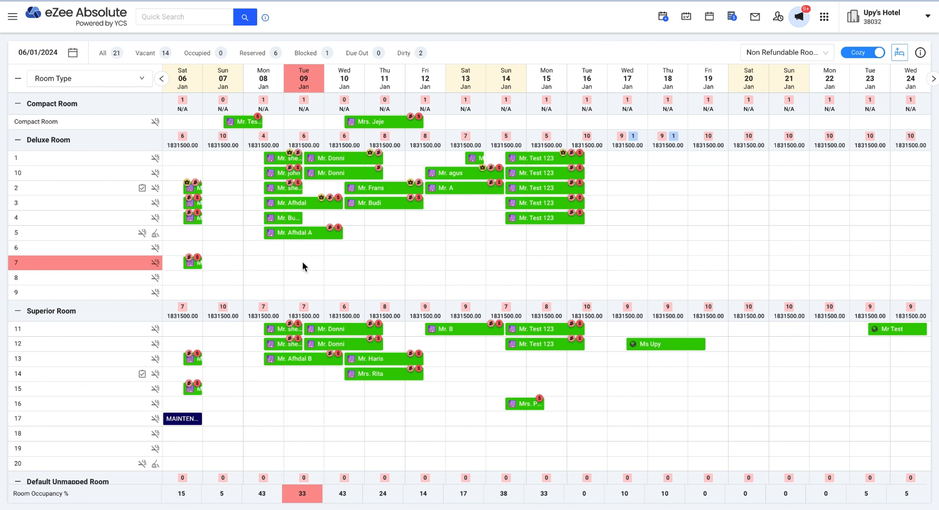
pyautogui.click(386, 248)
pyautogui.click(425, 253)
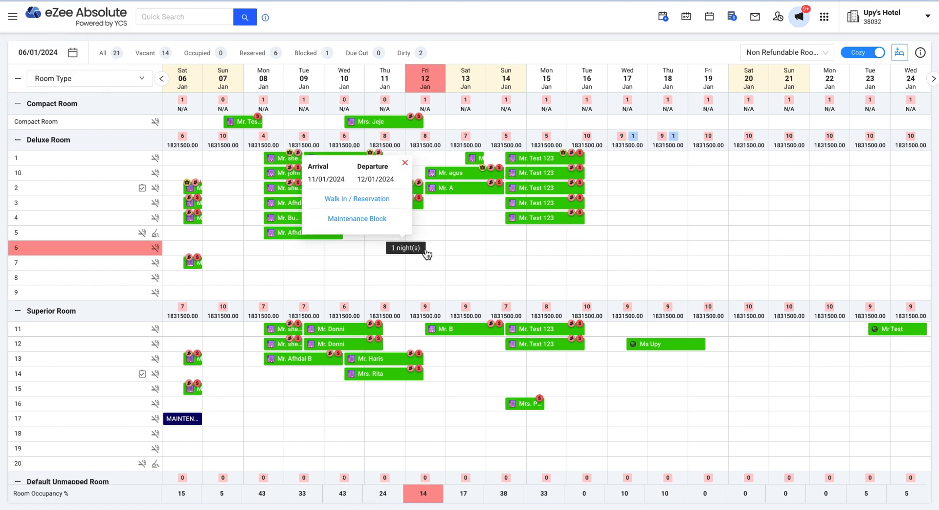
pyautogui.moveTo(426, 252); pyautogui.dragTo(396, 250)
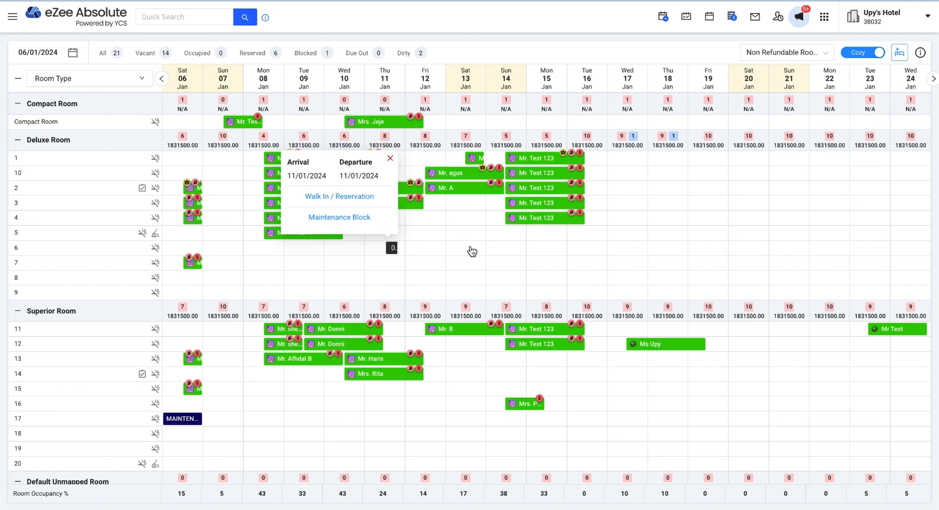
pyautogui.moveTo(472, 251); pyautogui.dragTo(506, 252)
# - Start a walk-in quick reservation for Deluxe Room 6, leaving the rate type unset
pyautogui.click(453, 196)
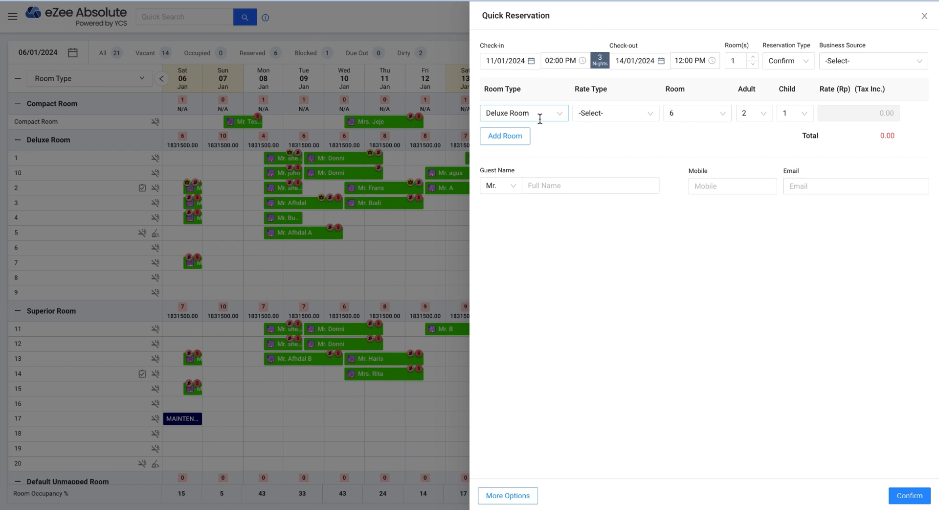
pyautogui.click(540, 115)
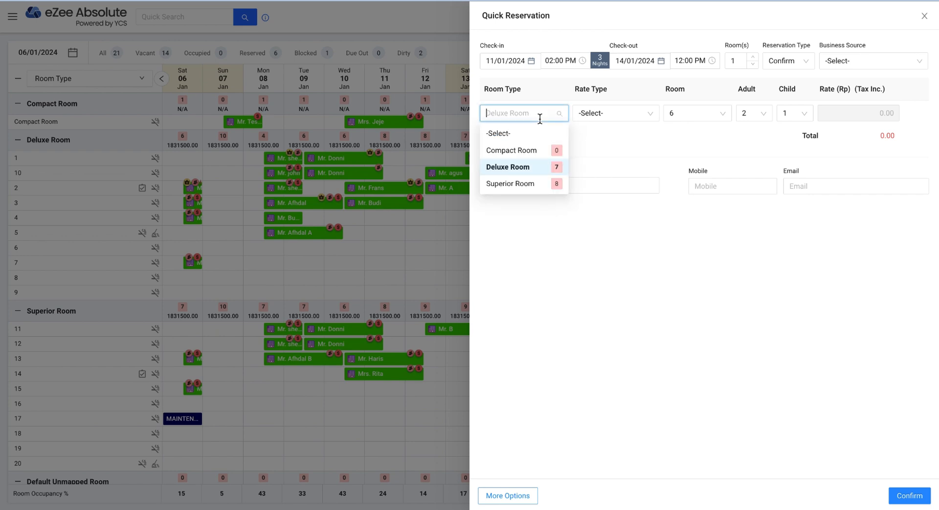
pyautogui.click(616, 113)
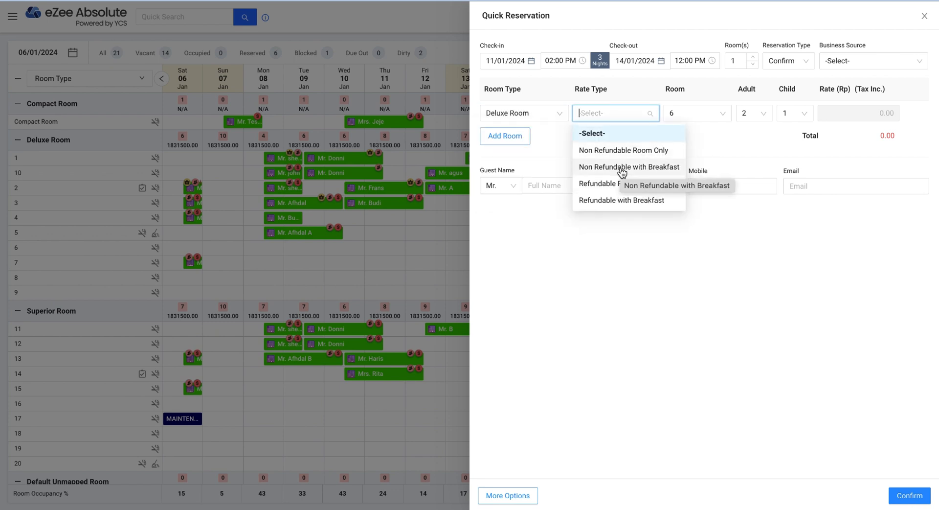
pyautogui.click(700, 127)
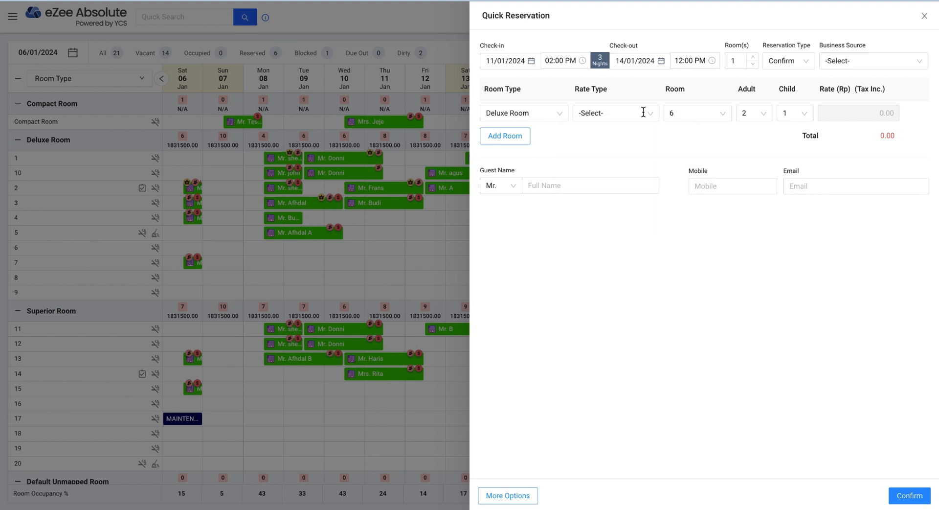
pyautogui.click(683, 114)
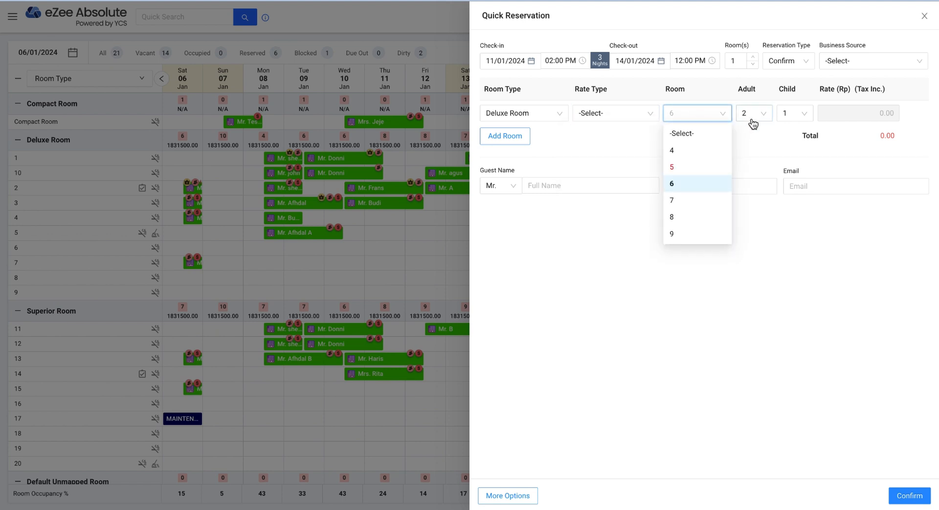
pyautogui.click(758, 141)
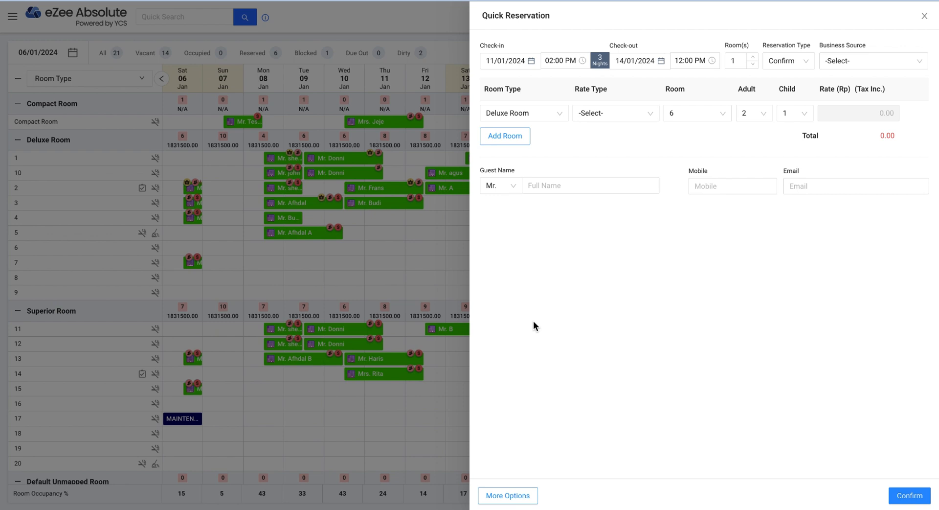
# - Make it a quick group booking with a second room row set to Superior Room
pyautogui.click(522, 497)
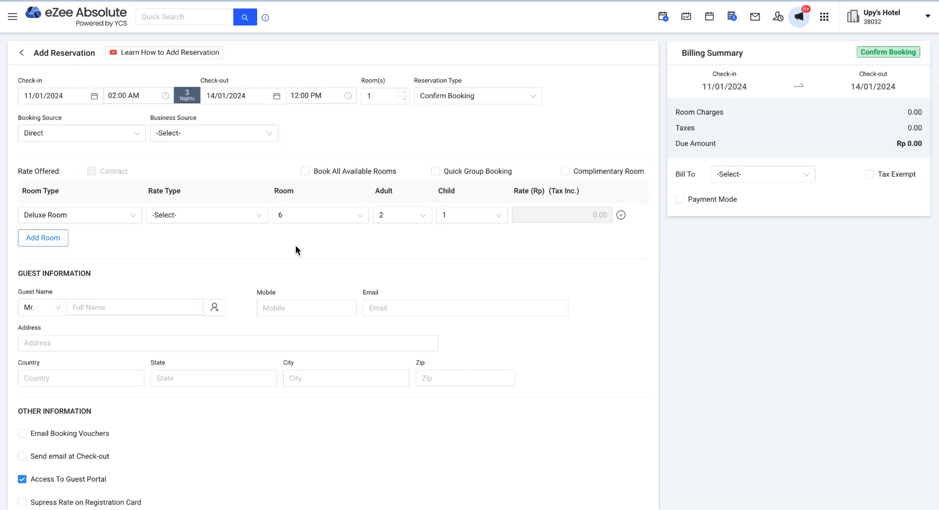
pyautogui.click(436, 171)
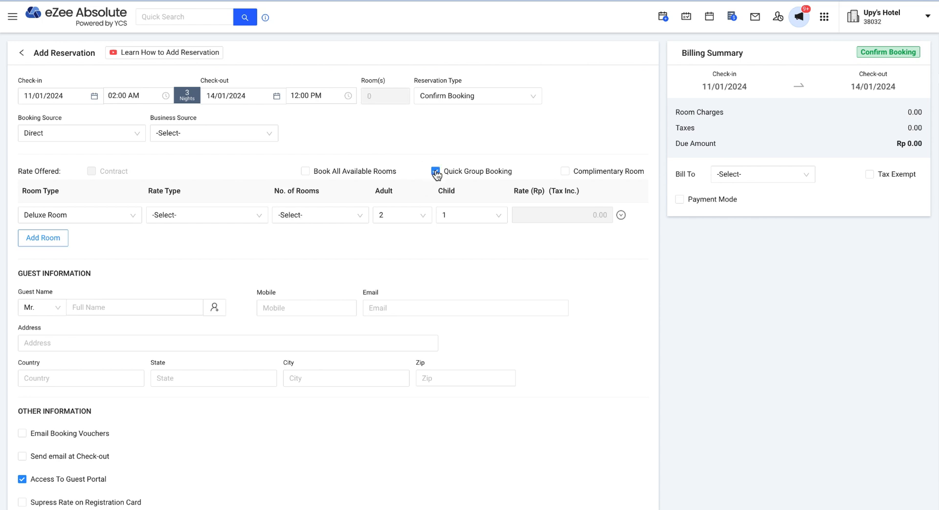
pyautogui.click(49, 238)
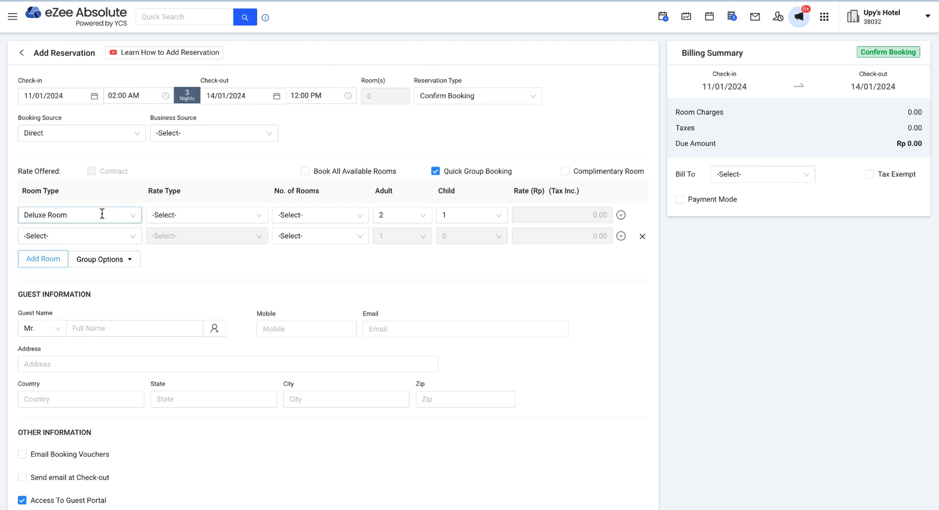
pyautogui.click(82, 236)
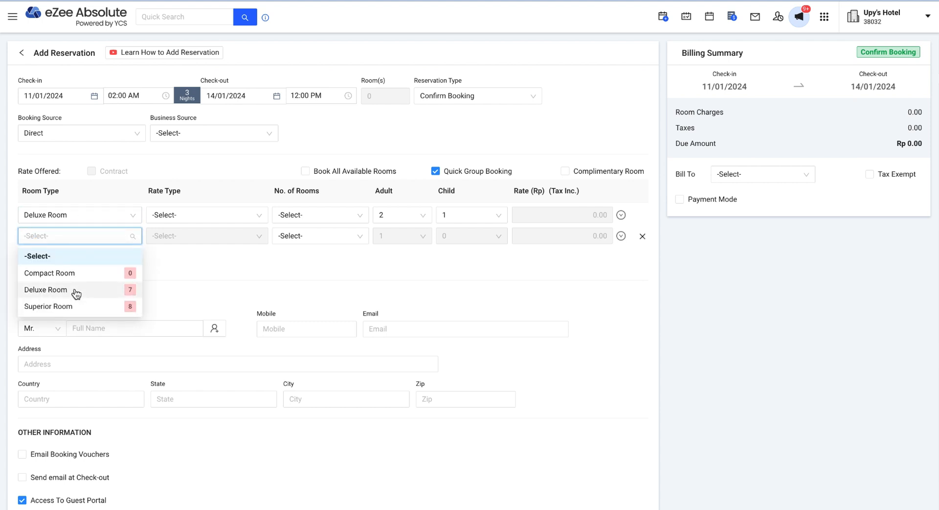
pyautogui.click(76, 287)
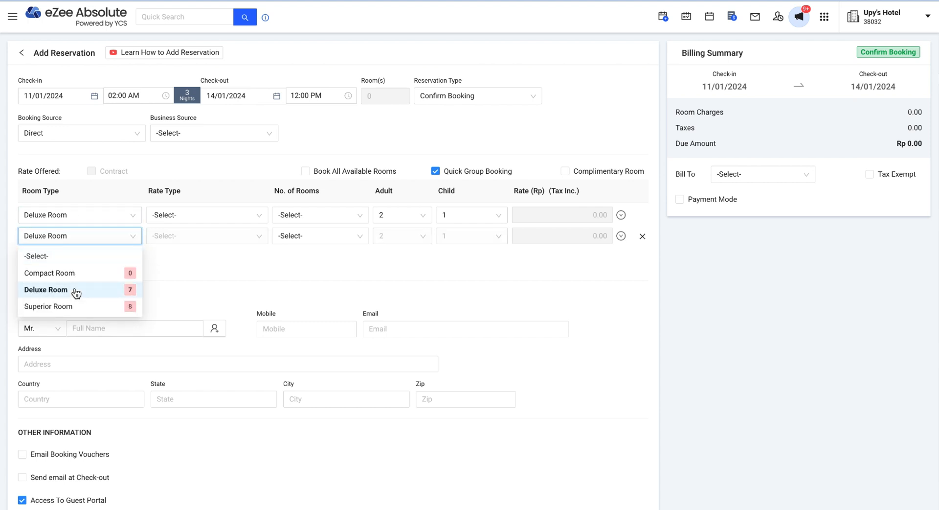
pyautogui.click(119, 234)
pyautogui.click(95, 307)
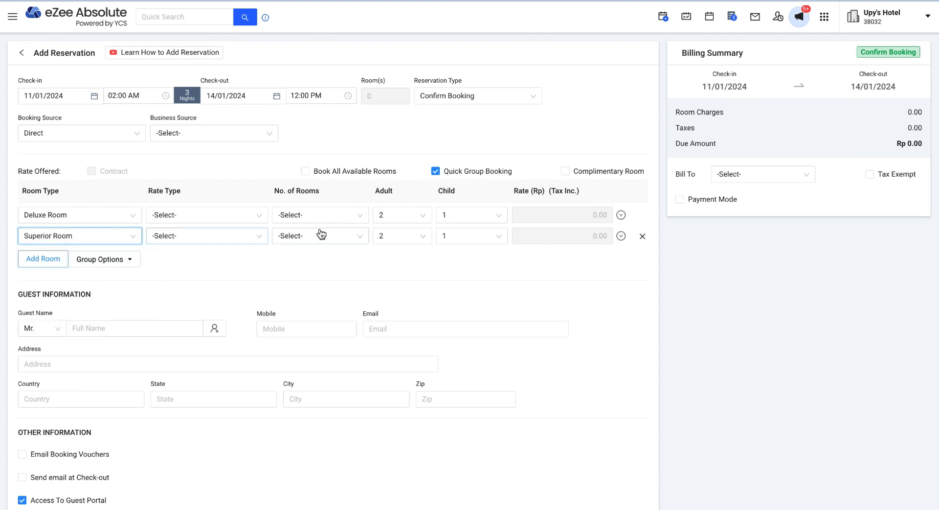
# - Give both rows the Non Refundable Room Only rate, booking 3 Deluxe and 2 Superior rooms
pyautogui.click(235, 217)
pyautogui.click(227, 255)
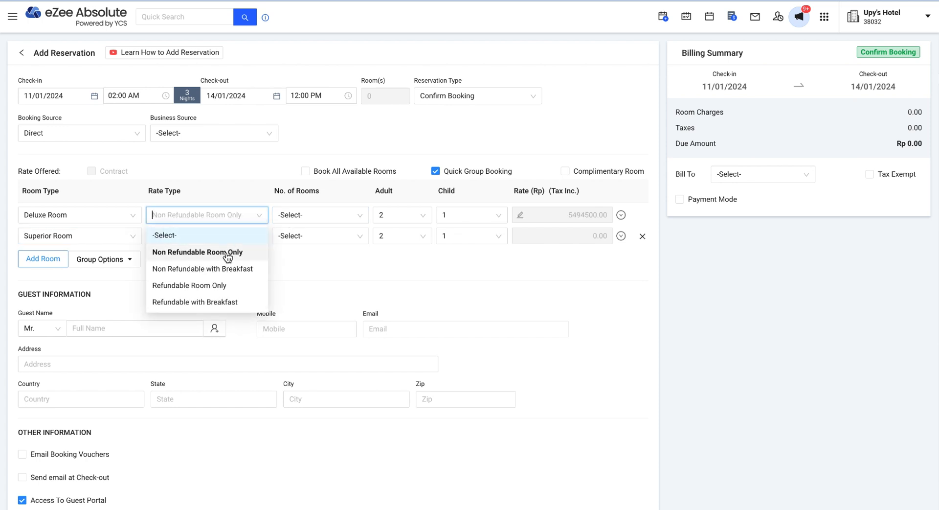
pyautogui.click(231, 238)
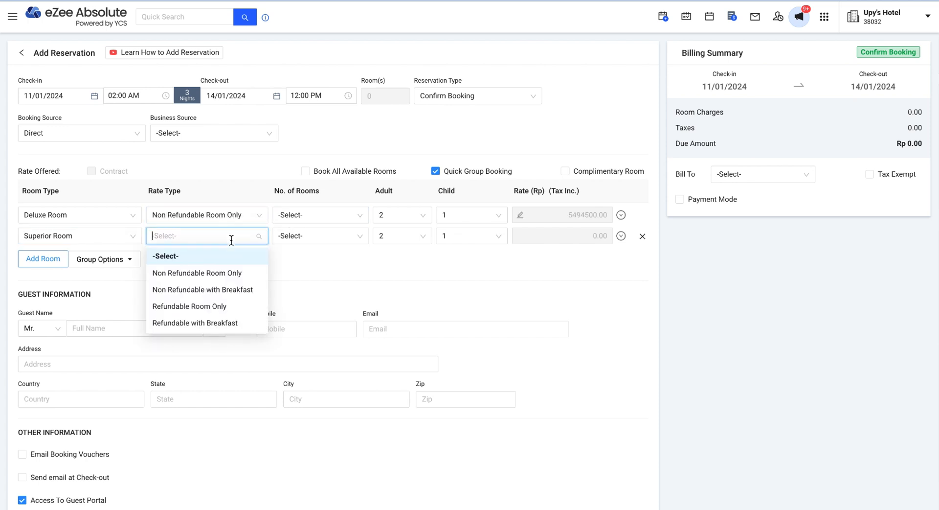
pyautogui.click(230, 274)
pyautogui.click(313, 217)
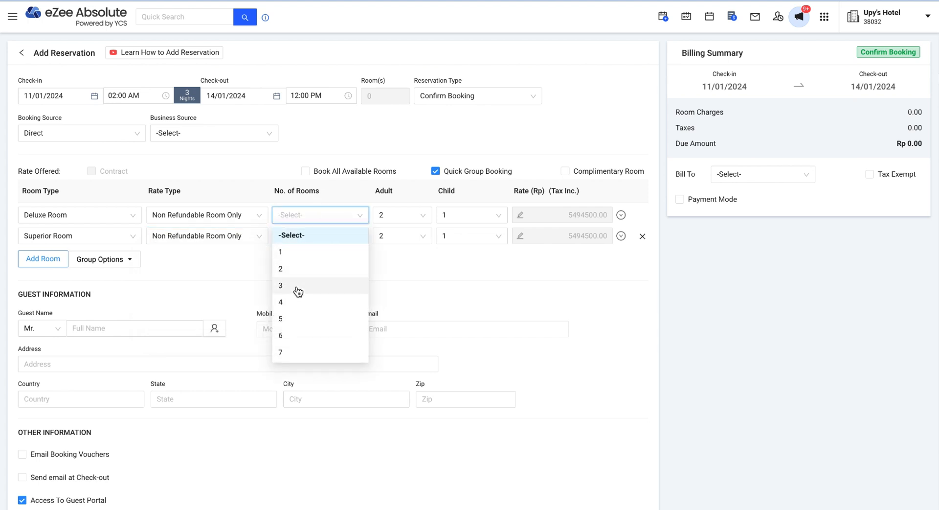
pyautogui.click(297, 288)
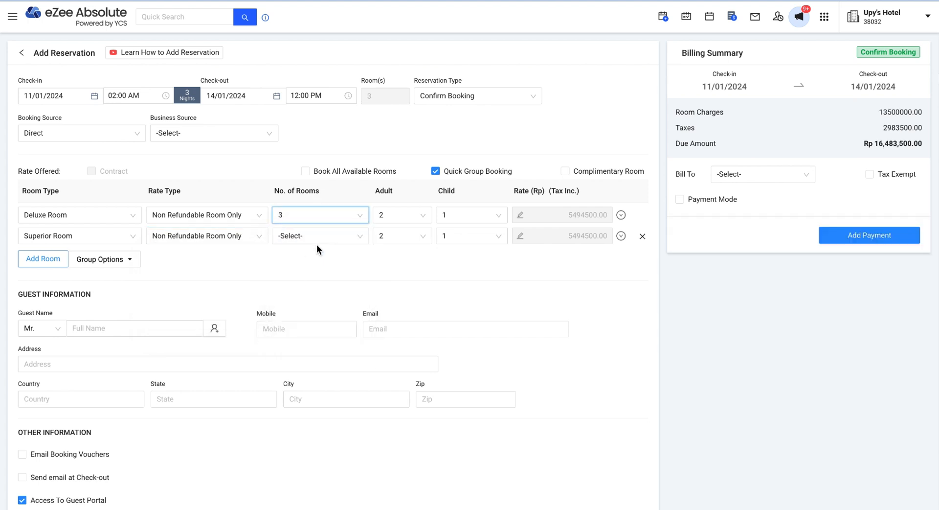
pyautogui.click(321, 239)
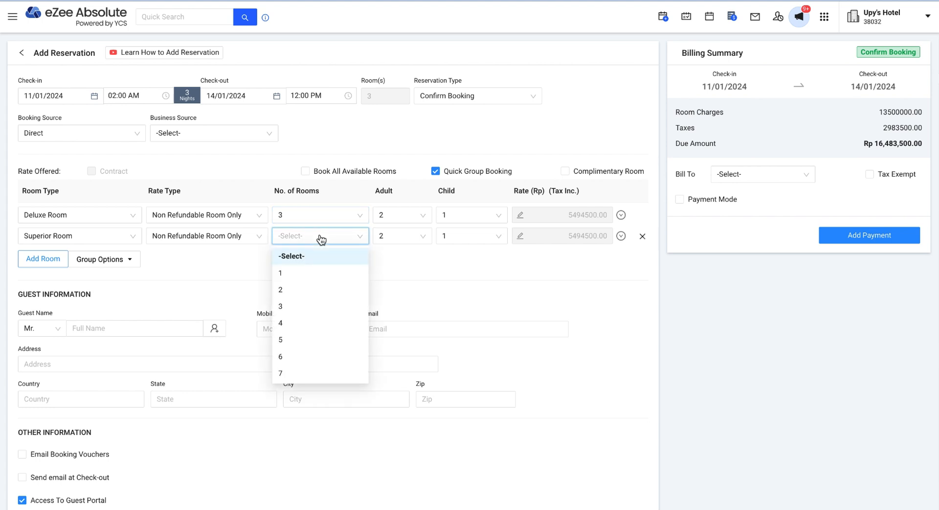
pyautogui.click(305, 292)
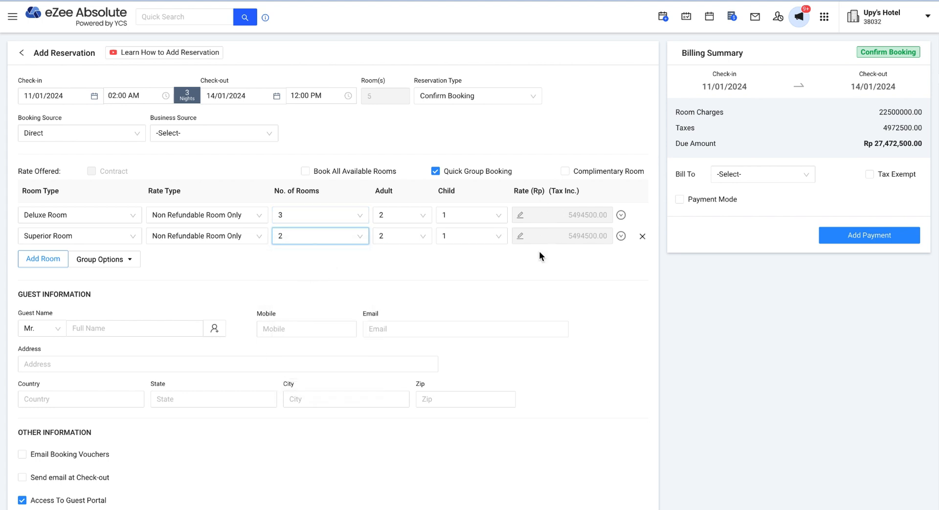
# - Enter the guest's full name and e-mail address on the reservation form
pyautogui.scroll(-1, 412, 262)
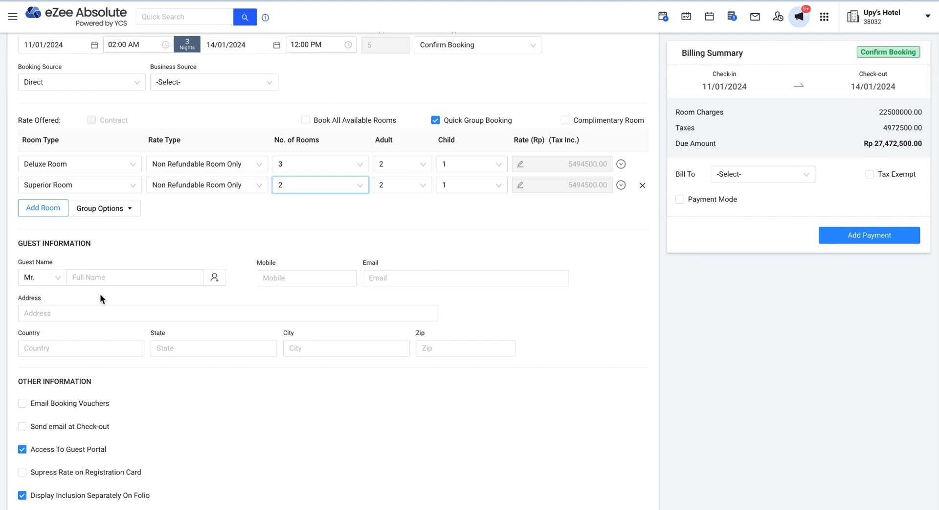
pyautogui.click(90, 277)
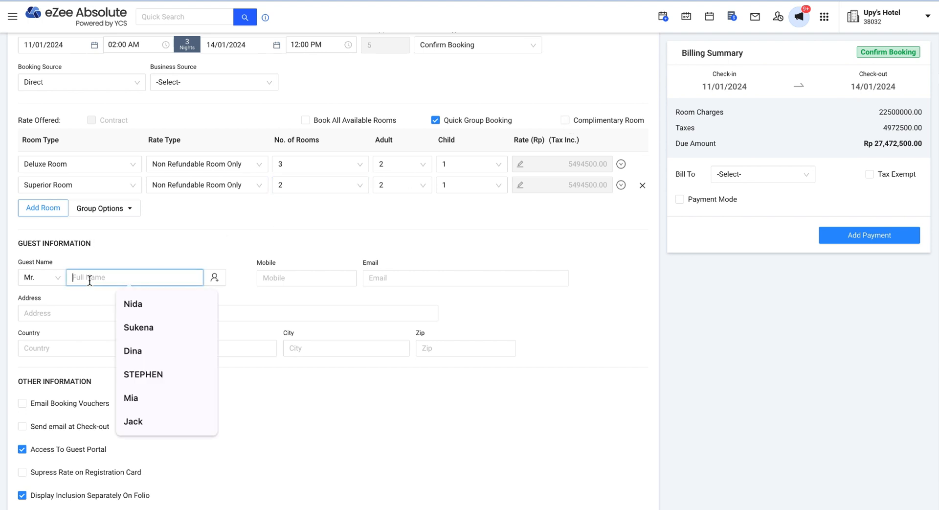
pyautogui.write('Hans')
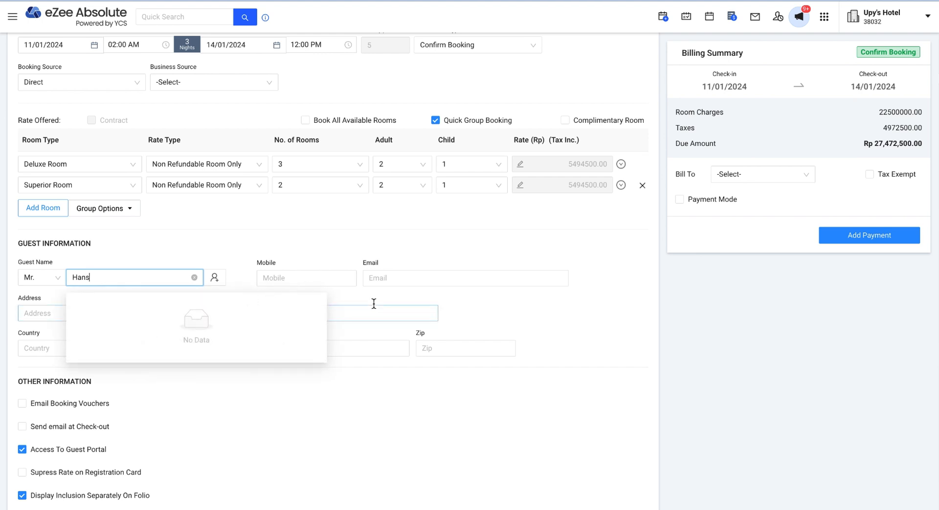
pyautogui.click(378, 279)
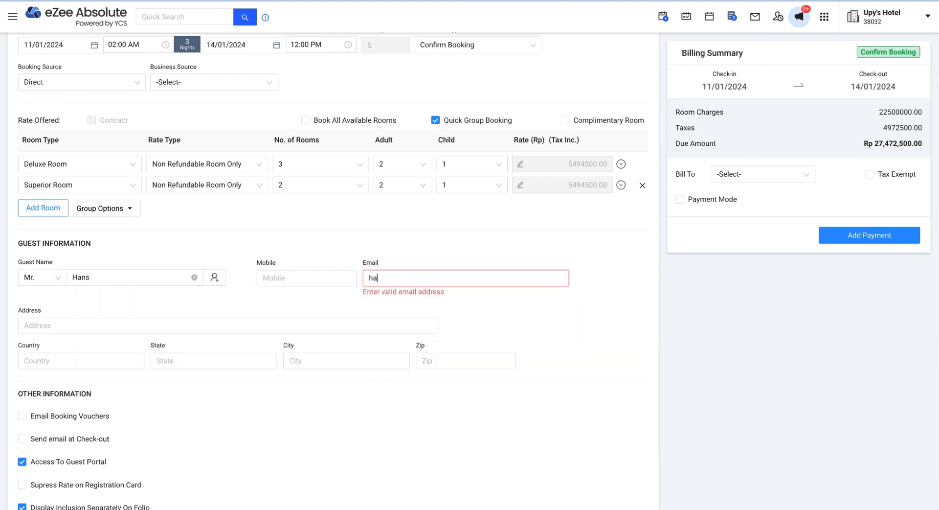
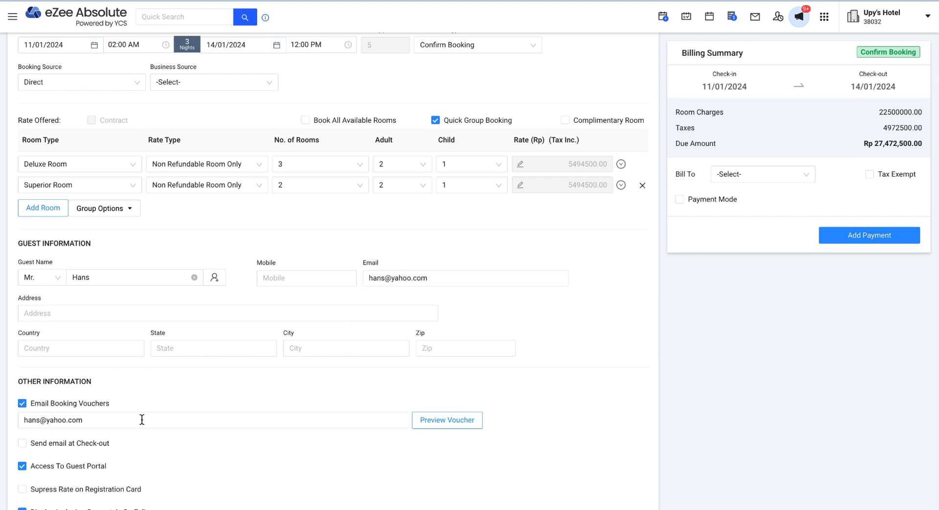
pyautogui.scroll(-2, 171, 393)
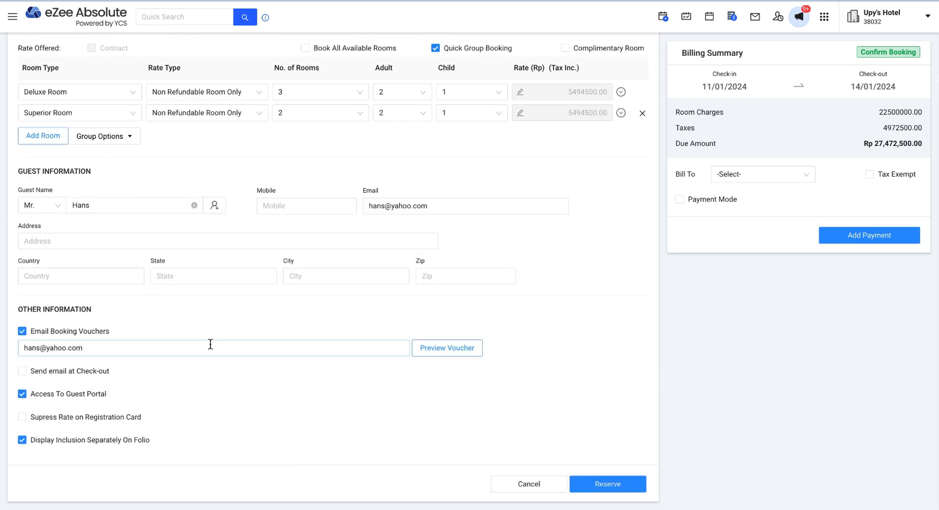
pyautogui.click(445, 347)
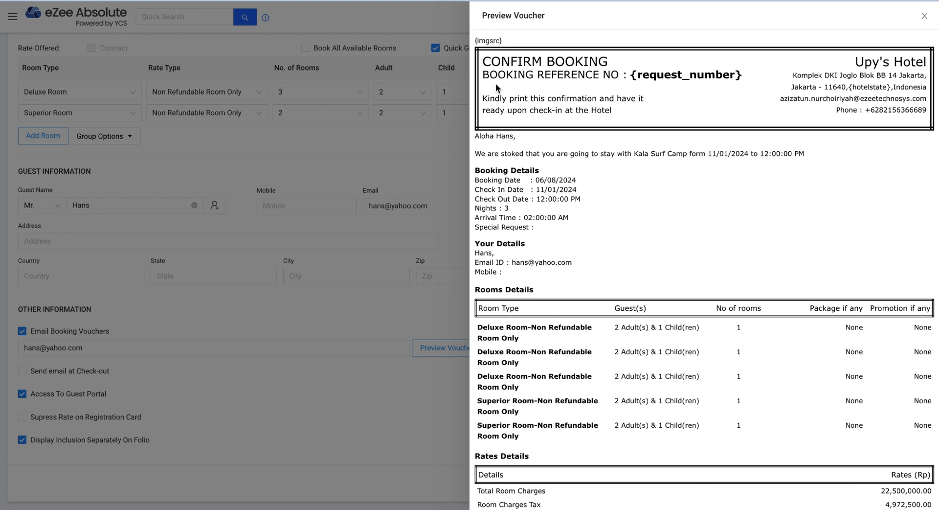
pyautogui.scroll(-3, 556, 212)
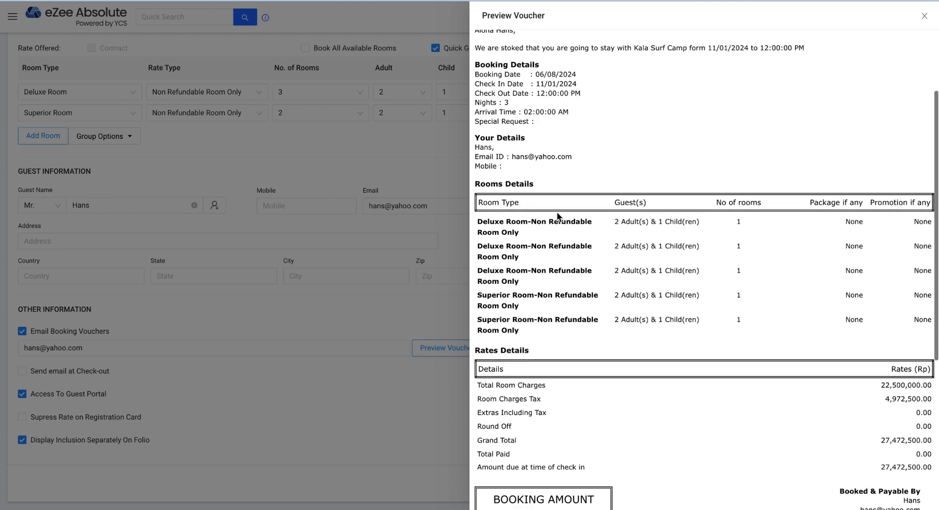
pyautogui.scroll(3, 556, 212)
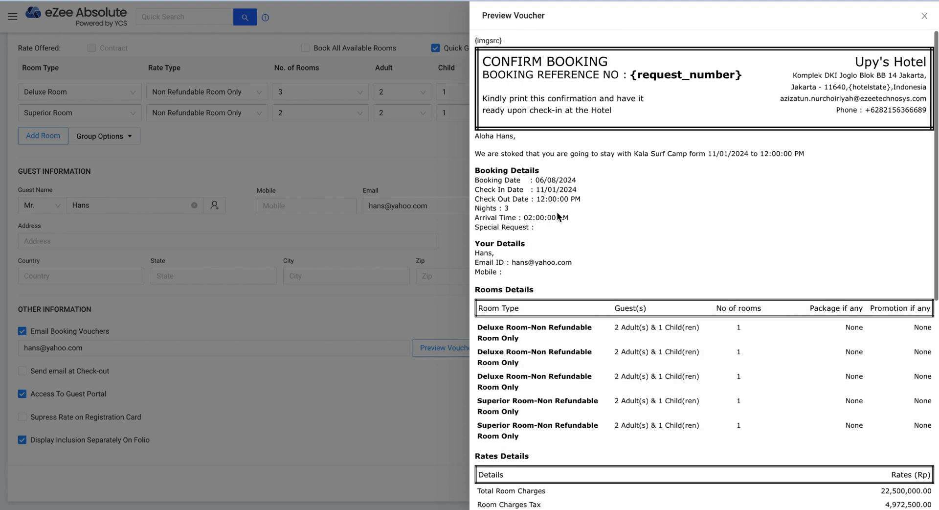
pyautogui.click(924, 18)
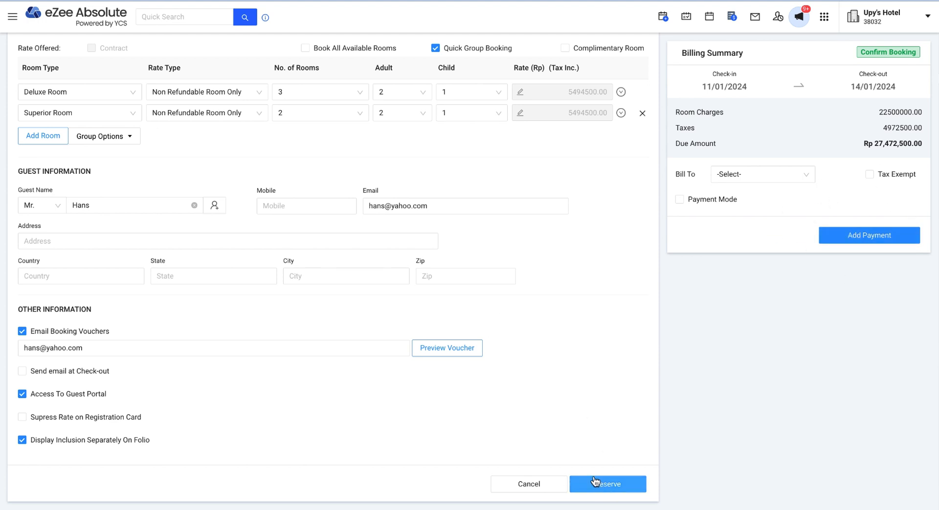
pyautogui.scroll(1, 548, 367)
pyautogui.scroll(3, 547, 367)
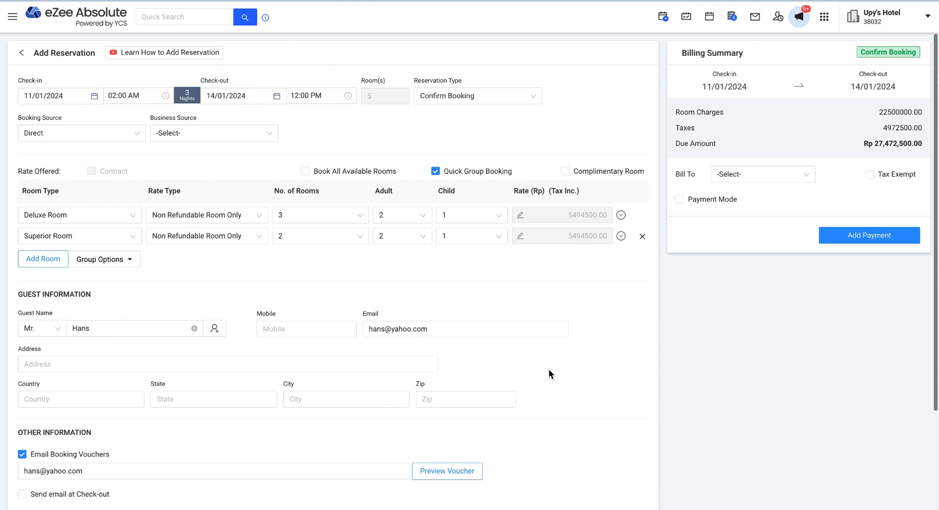
# - Set the reservation type to Hold Confirm Booking
pyautogui.click(477, 99)
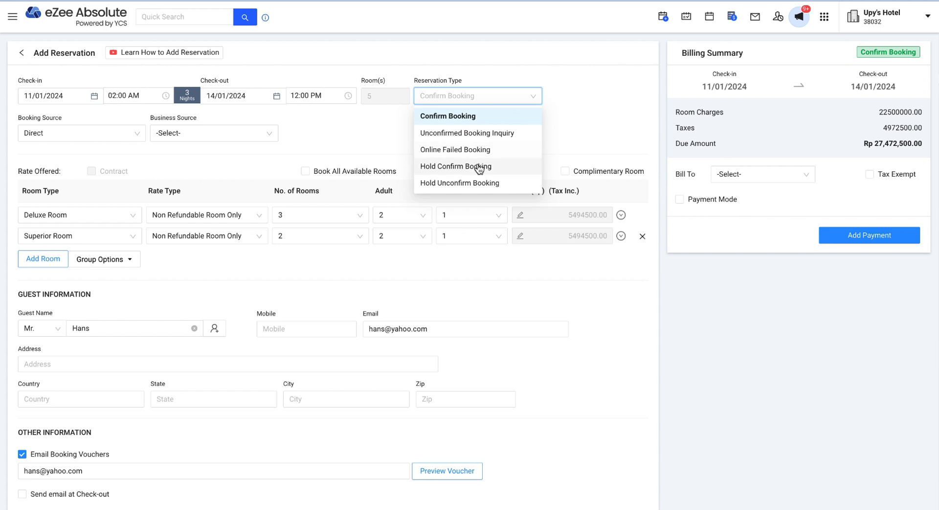
pyautogui.click(479, 166)
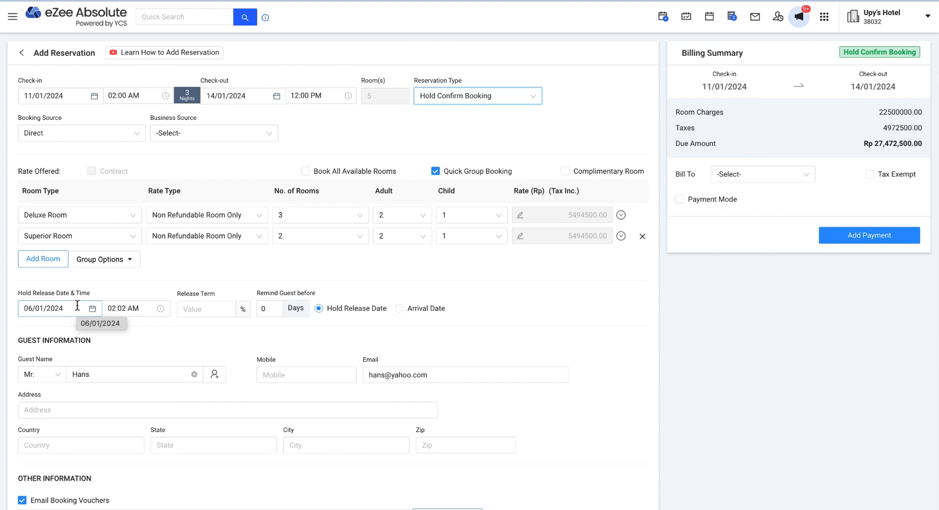
pyautogui.click(510, 101)
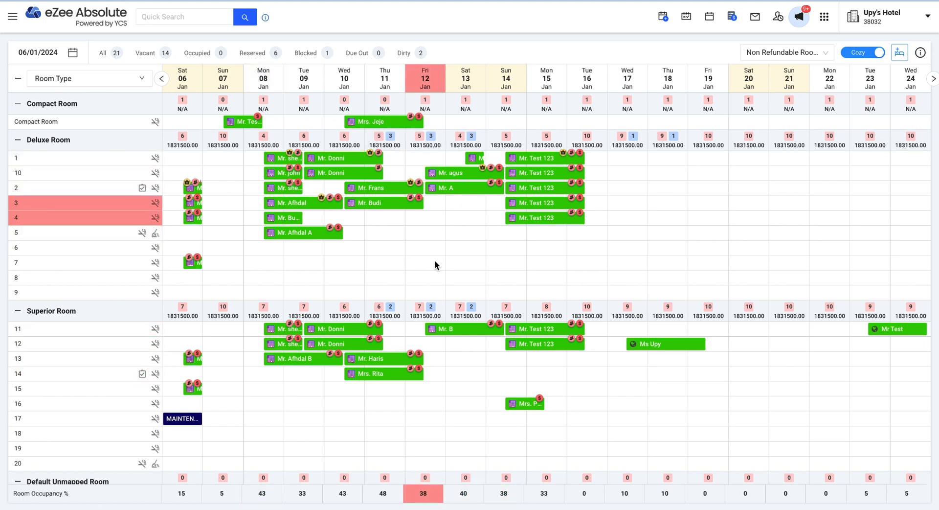
# - Quick-search the guest's reservation and open its group reservation list
pyautogui.click(181, 16)
pyautogui.write('hn')
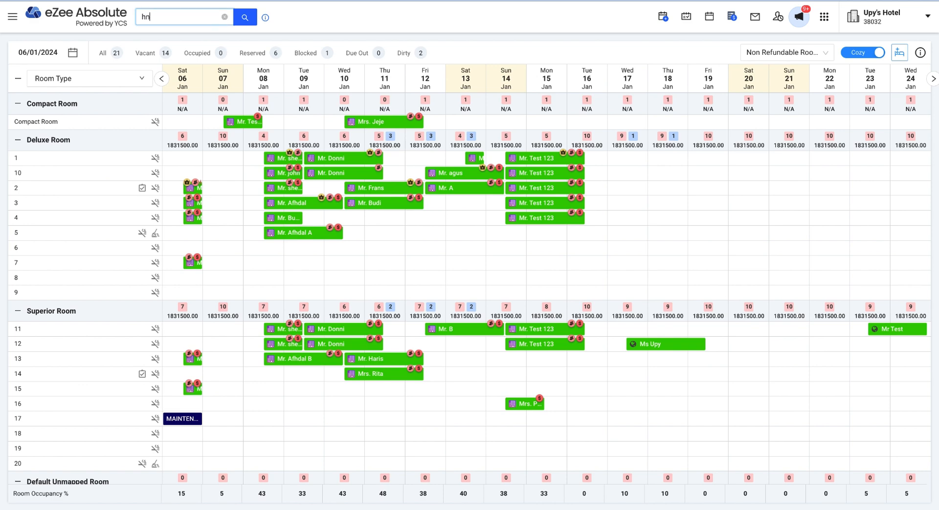
pyautogui.click(243, 19)
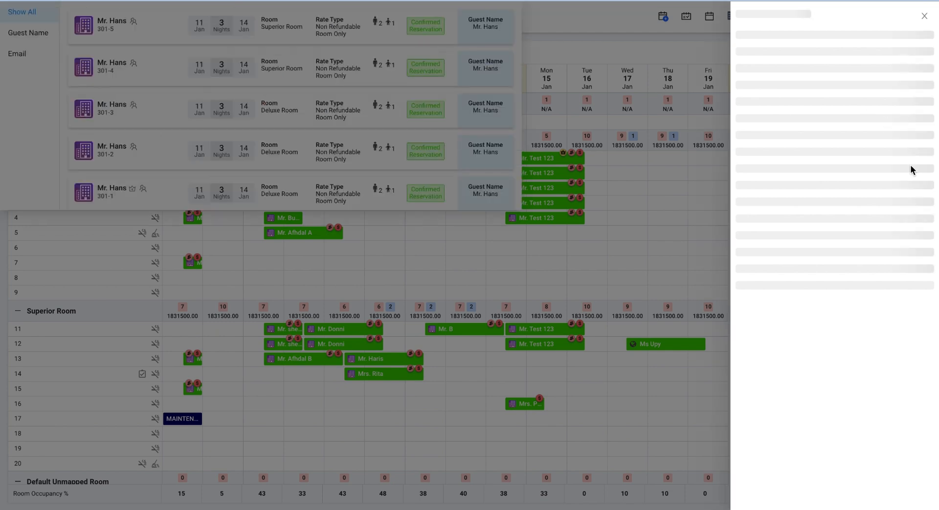
pyautogui.click(801, 16)
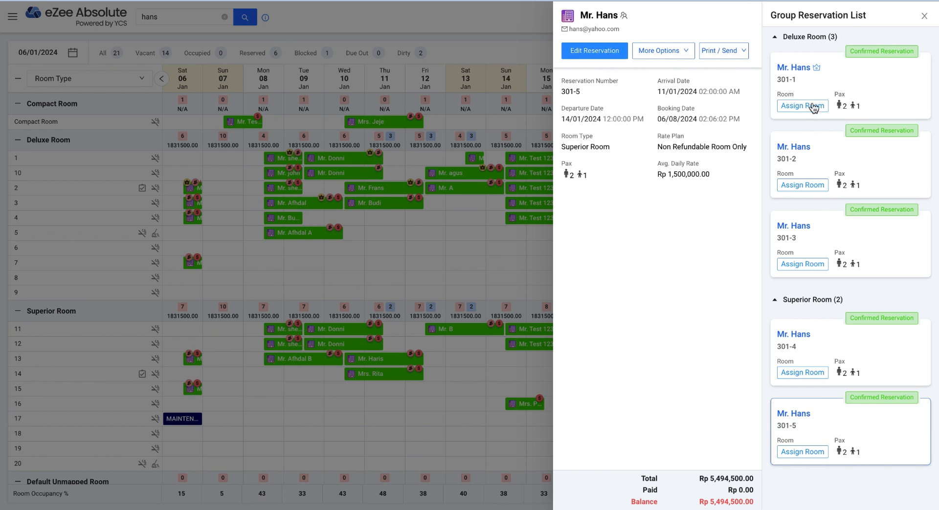
# - Edit the reservation and show the Guest List under Guest Details
pyautogui.click(599, 51)
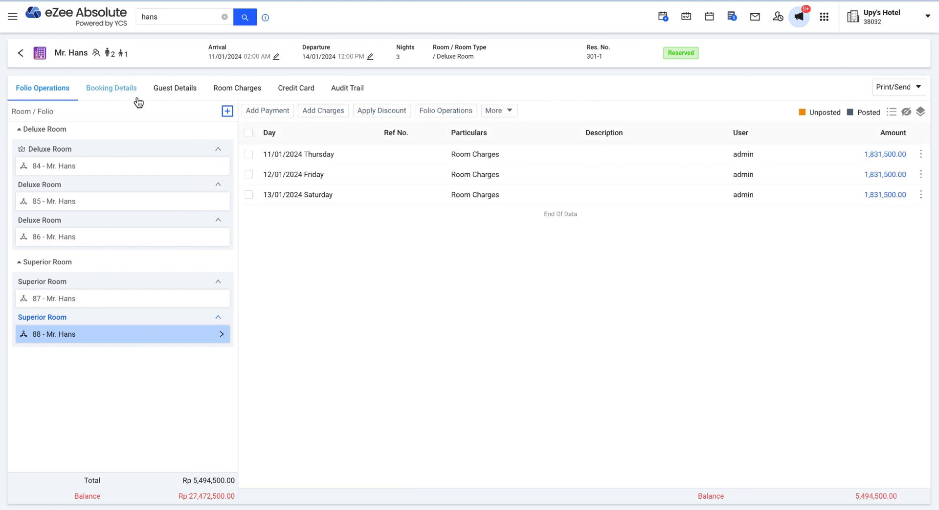
pyautogui.click(176, 92)
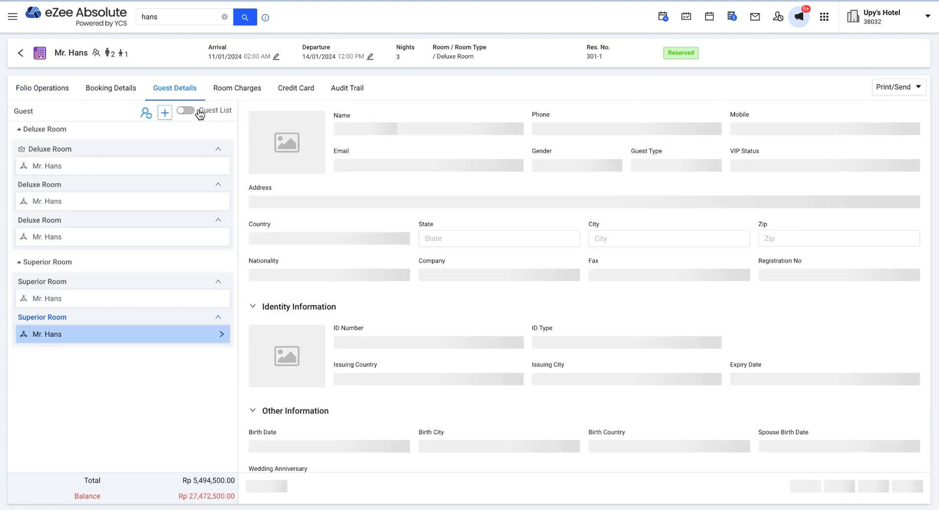
pyautogui.click(190, 113)
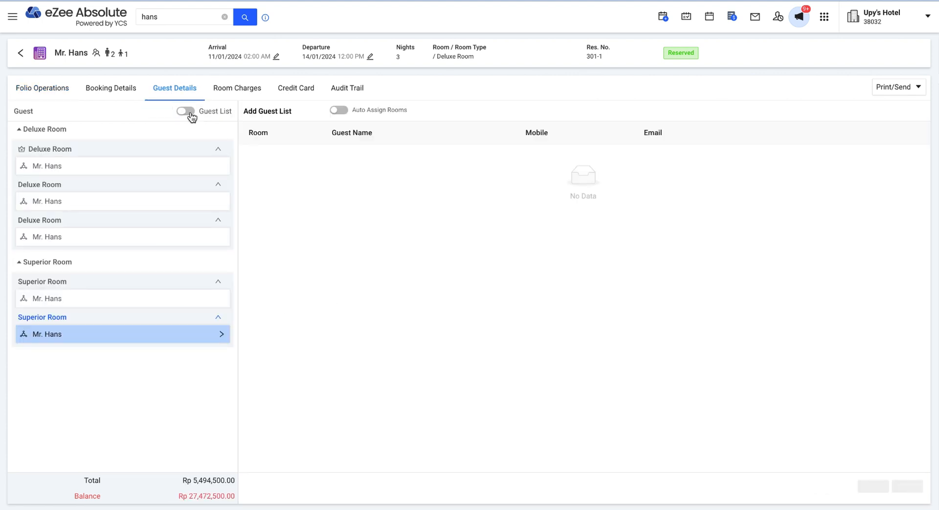
# - Name each room's guest, auto-assign rooms 4, 5, 6, 12 and 15, and save
pyautogui.click(189, 112)
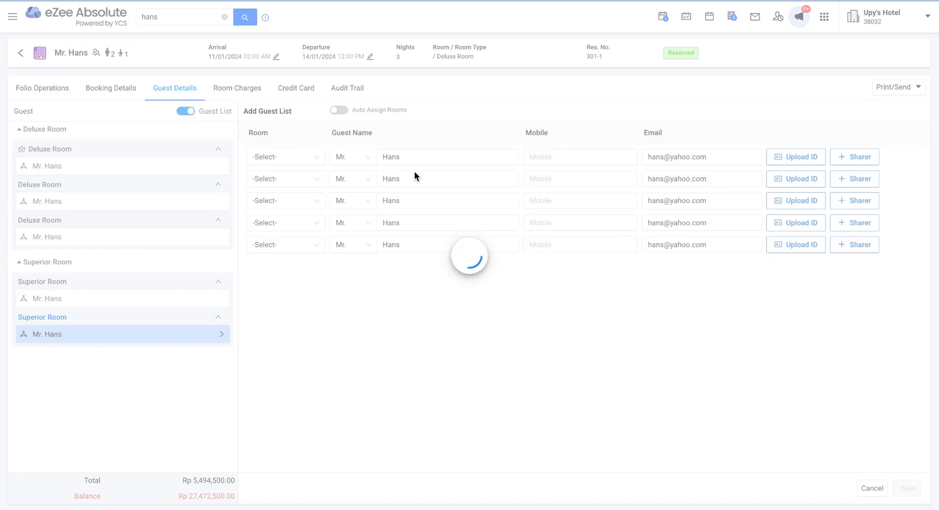
pyautogui.click(405, 203)
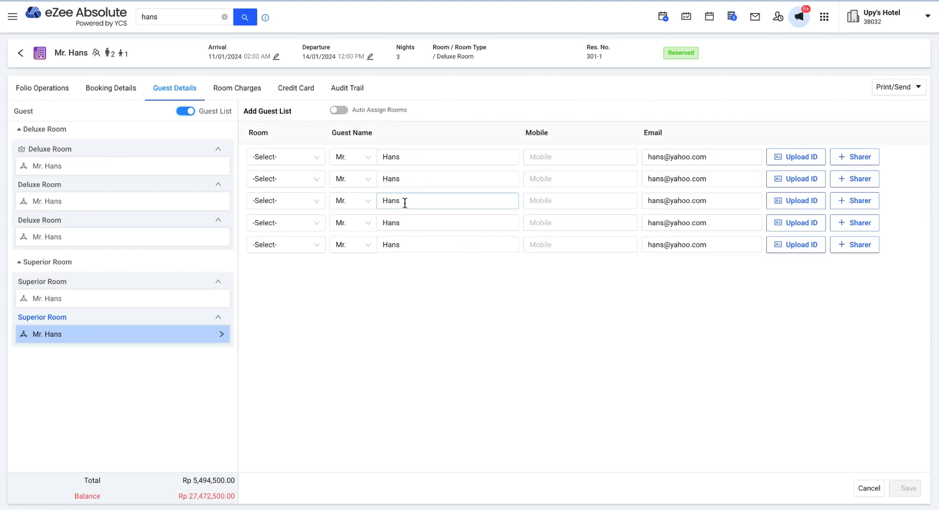
pyautogui.click(410, 178)
pyautogui.doubleClick(387, 178)
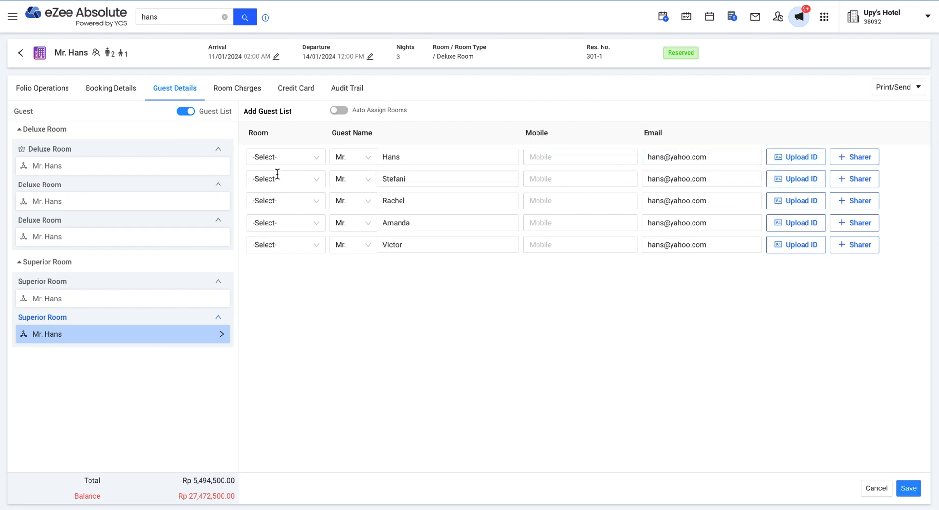
pyautogui.click(345, 112)
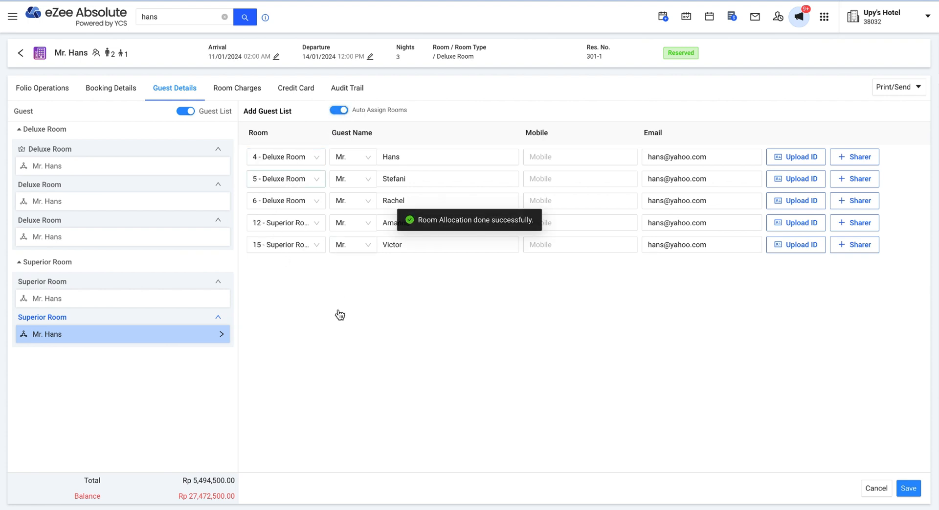
pyautogui.click(911, 488)
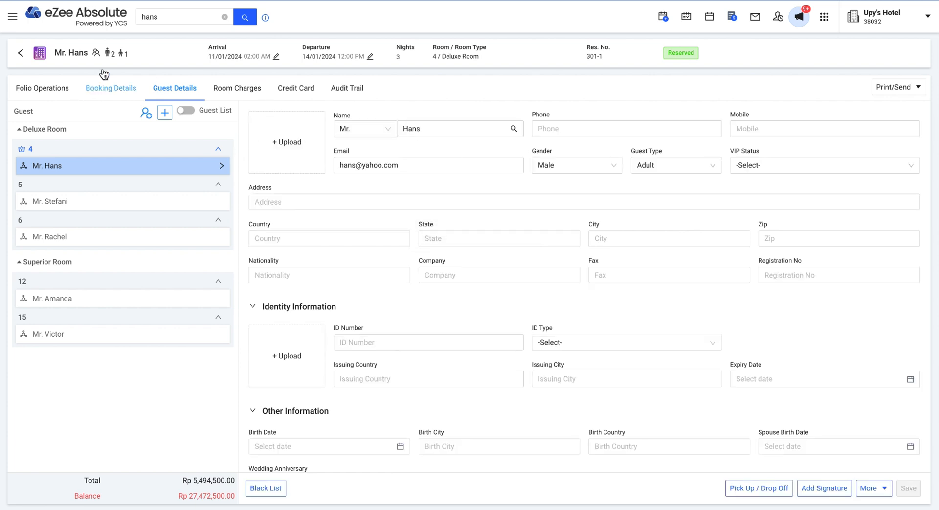
pyautogui.click(19, 53)
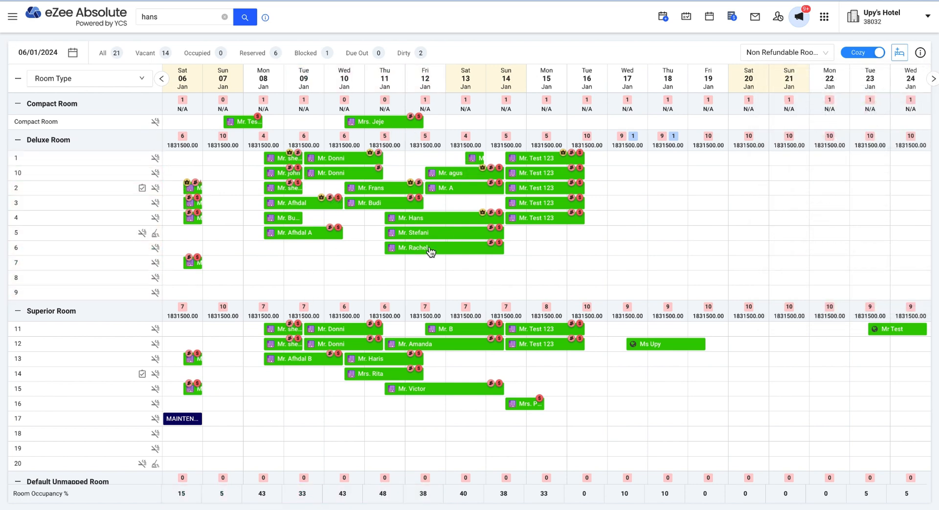
# - Open the group's Deluxe room 4 reservation from its bar on the calendar
pyautogui.click(430, 210)
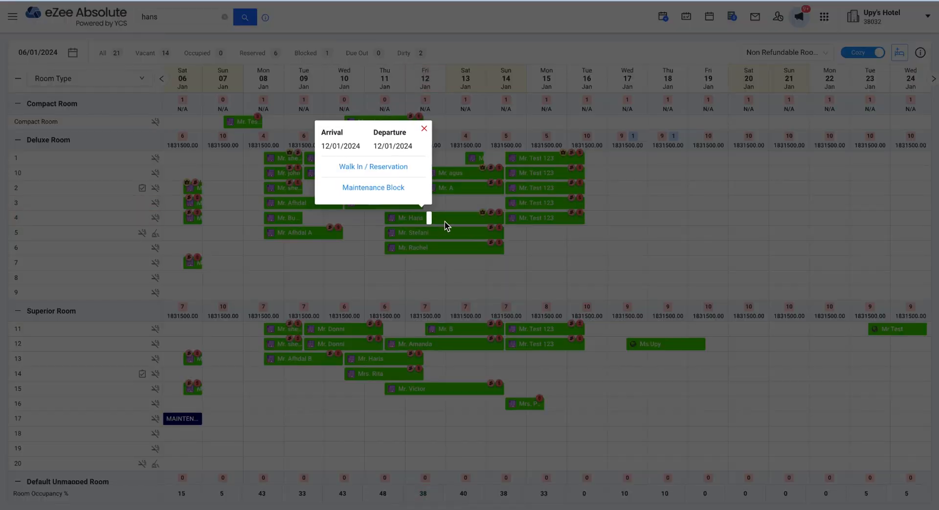
pyautogui.click(424, 134)
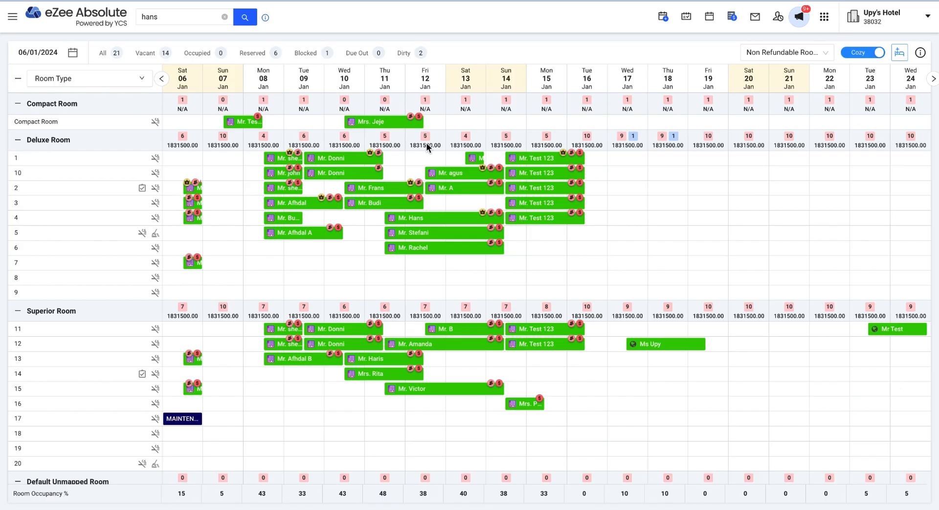
pyautogui.click(424, 217)
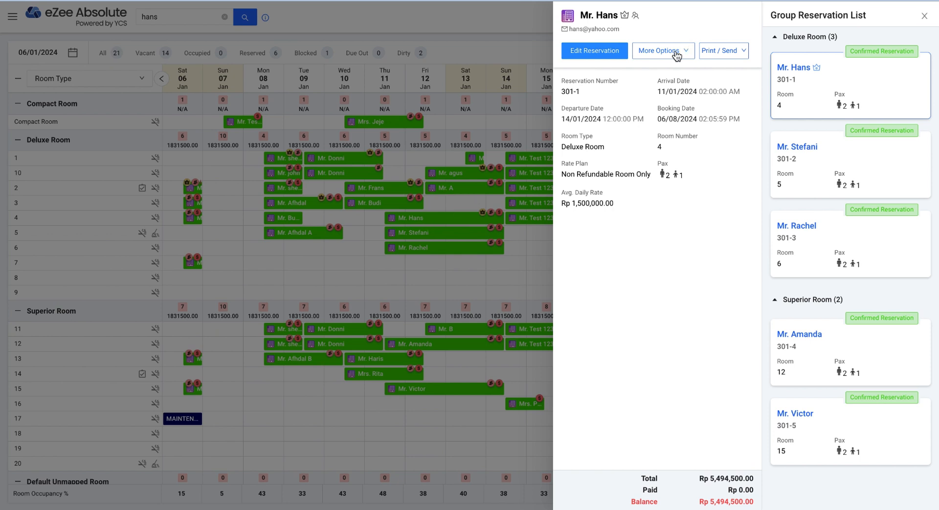
# - Start a group payment from the reservation's Add Payment option
pyautogui.click(676, 52)
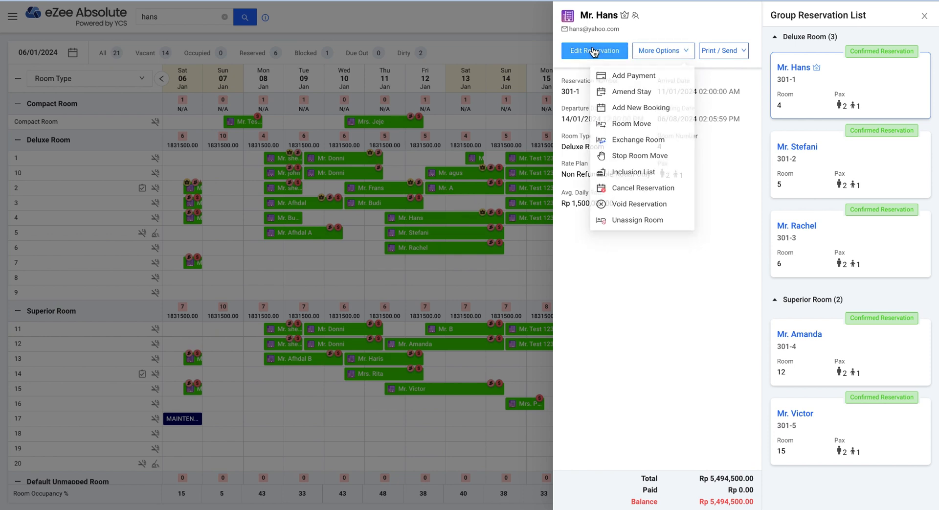
pyautogui.click(654, 55)
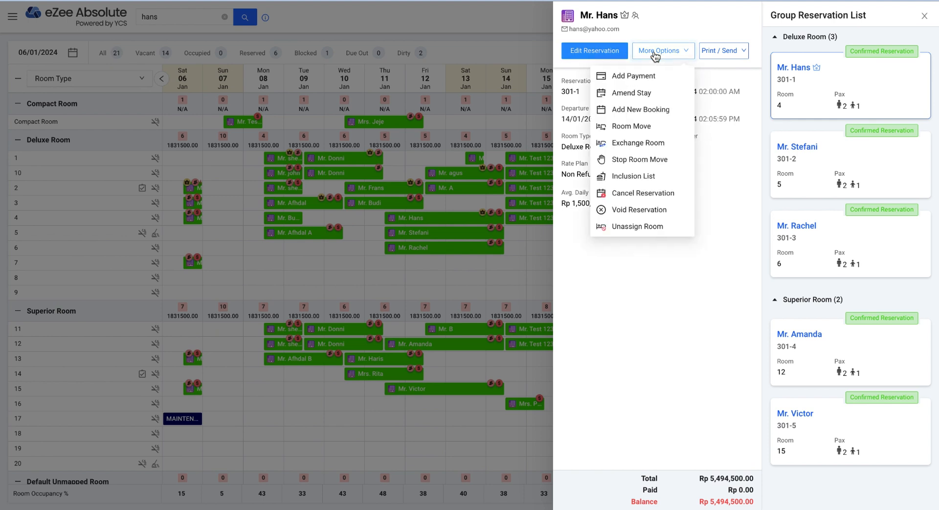
pyautogui.click(644, 76)
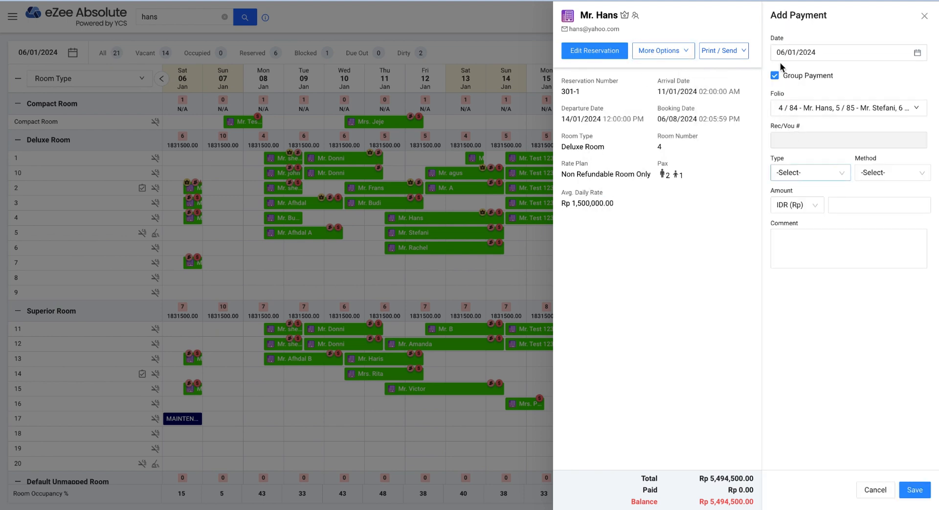
pyautogui.click(777, 76)
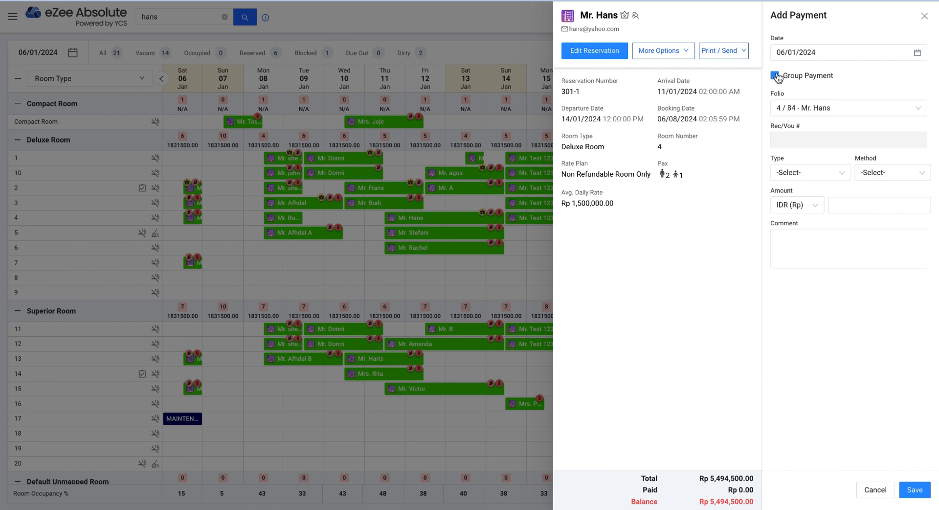
pyautogui.click(777, 76)
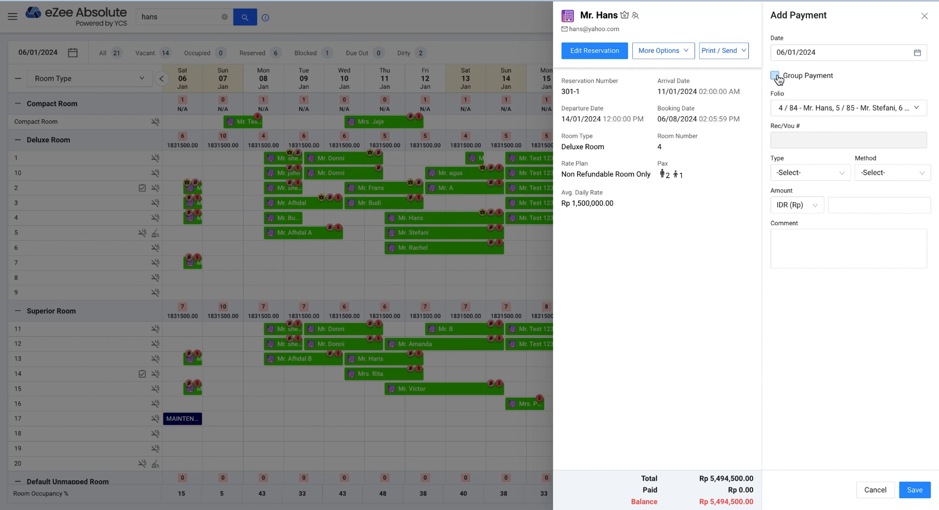
# - Set payment type and method to Cash, amount 2,000,000, and save
pyautogui.click(820, 179)
pyautogui.click(802, 227)
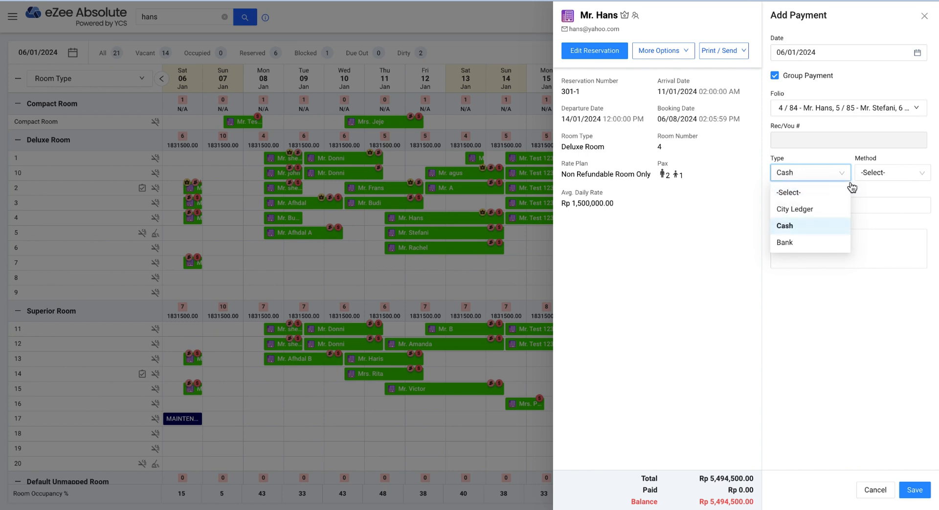
pyautogui.click(867, 171)
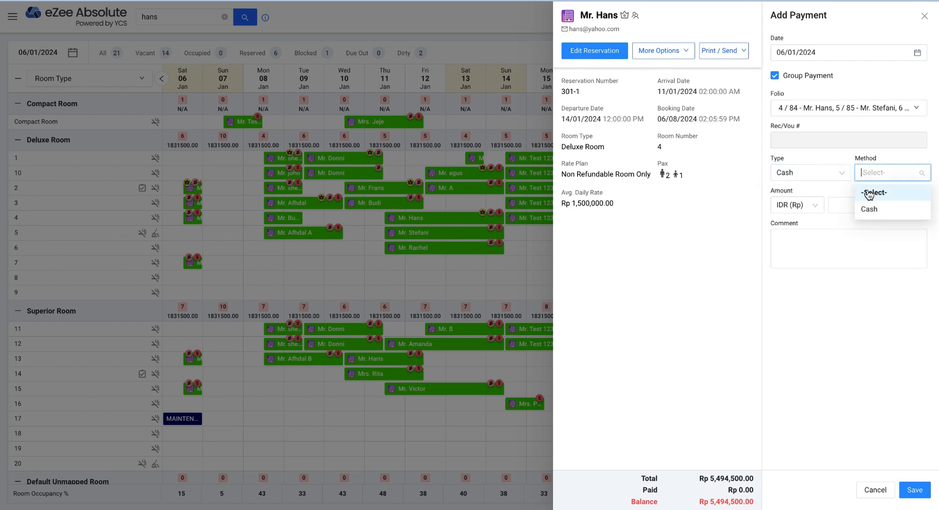
pyautogui.click(871, 214)
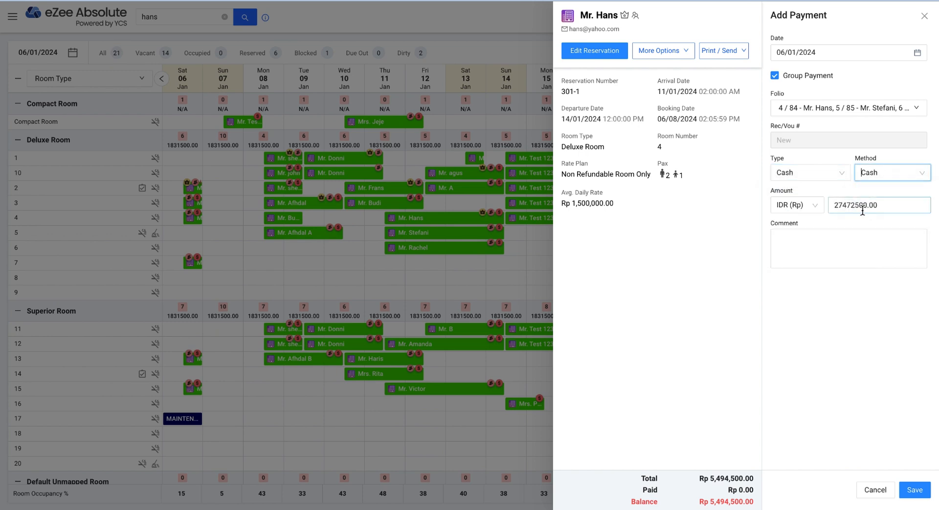
pyautogui.click(908, 201)
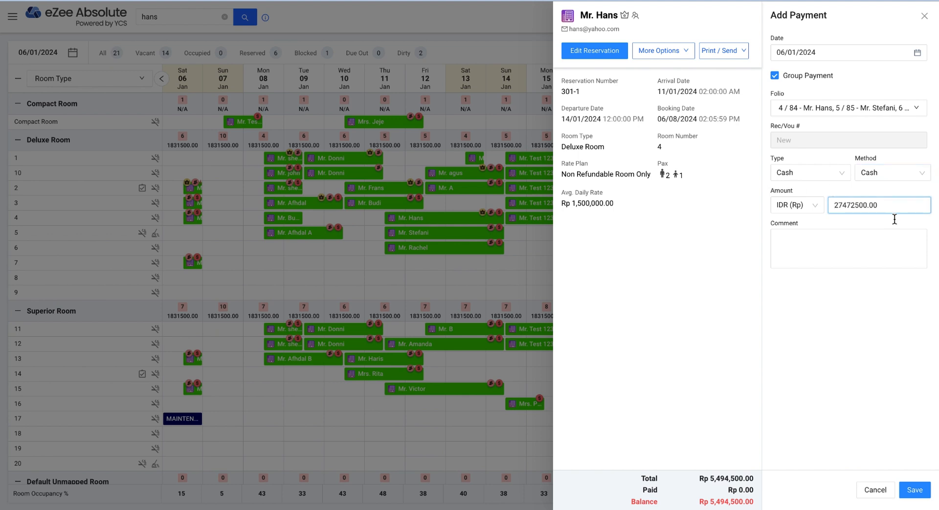
pyautogui.hotkey('ctrl', 'a')
pyautogui.write('20000')
pyautogui.click(823, 296)
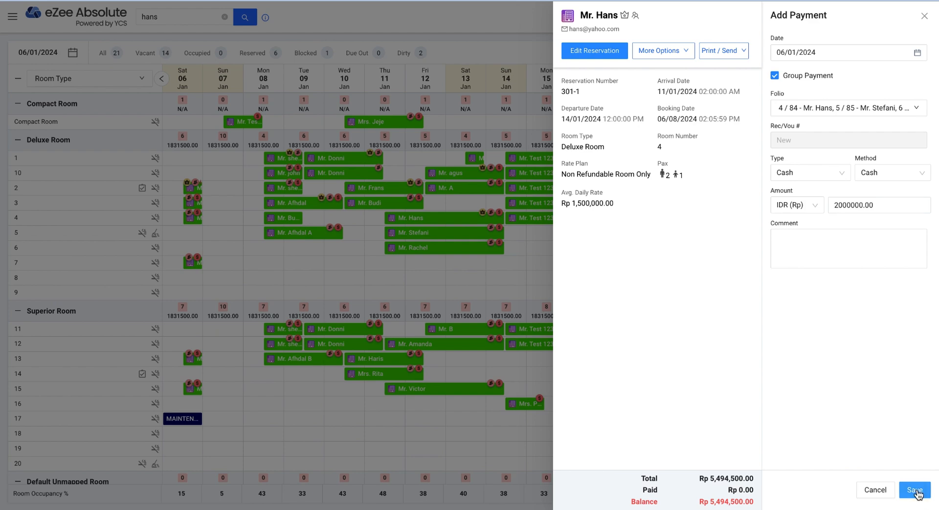
pyautogui.click(915, 489)
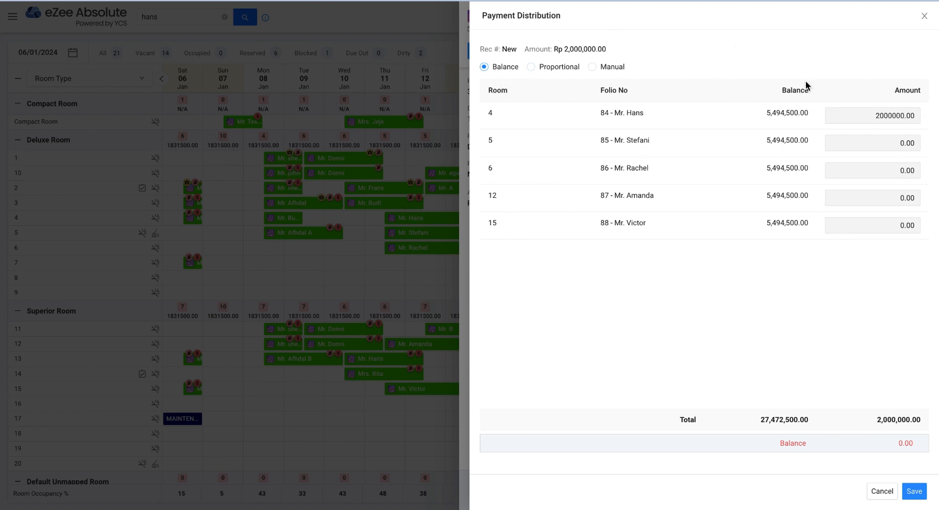
# - Distribute the 2,000,000 payment proportionally, 400,000 per folio, and save it
pyautogui.click(550, 72)
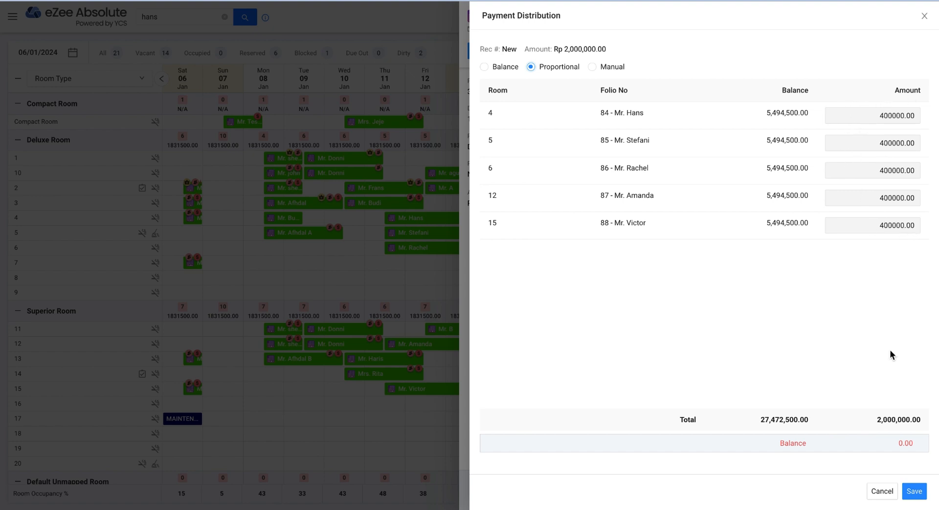
pyautogui.click(914, 490)
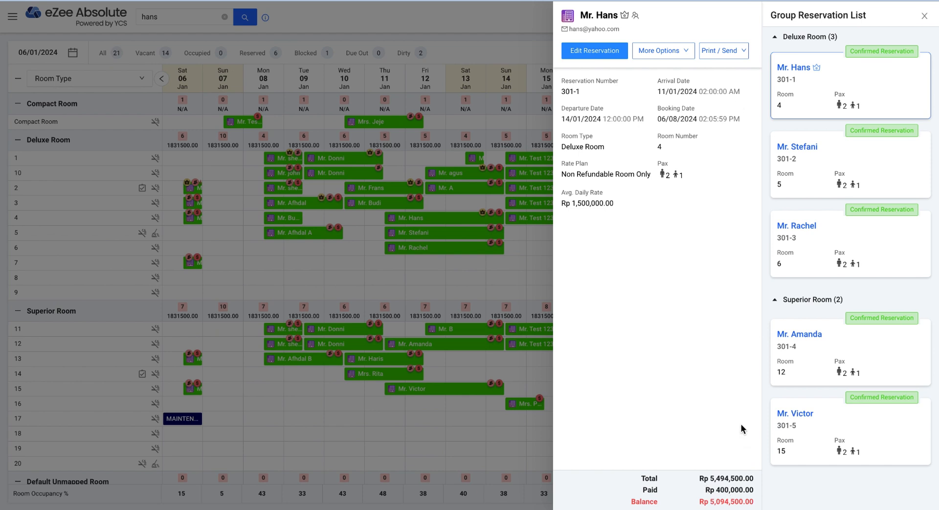
pyautogui.click(665, 51)
# - Open the room 4 reservation's Inclusion List from its extra actions
pyautogui.click(736, 342)
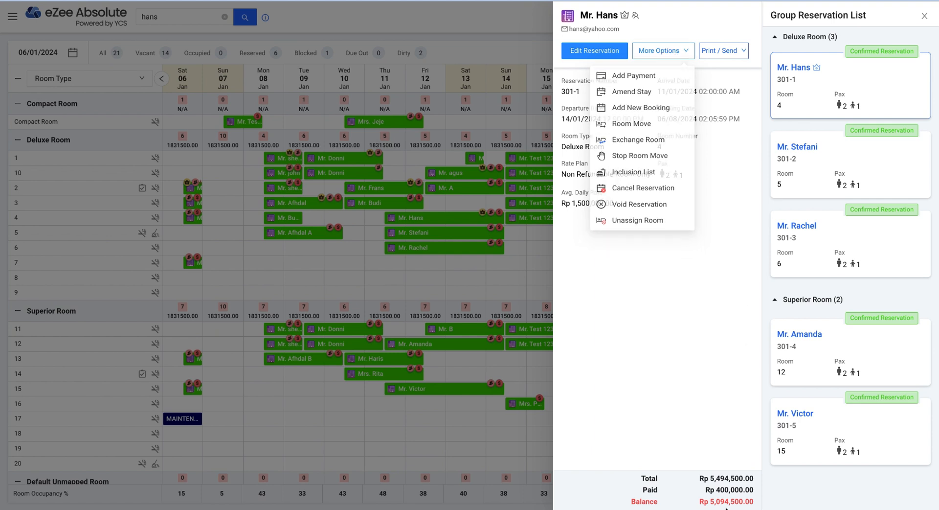
pyautogui.click(651, 55)
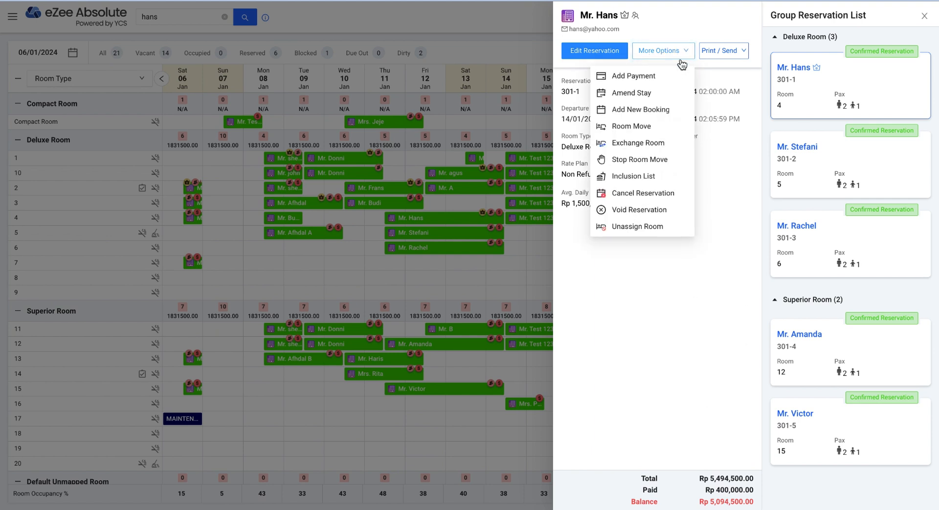
pyautogui.click(750, 156)
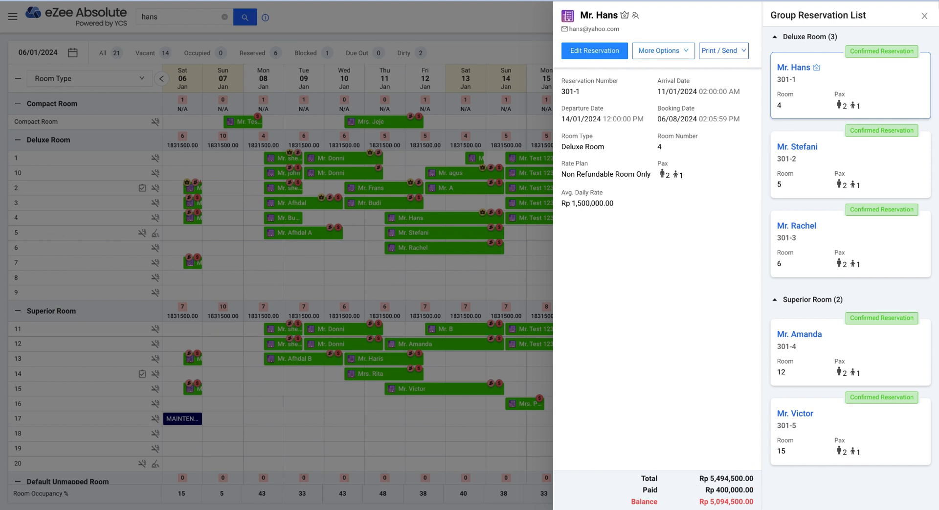
pyautogui.click(683, 50)
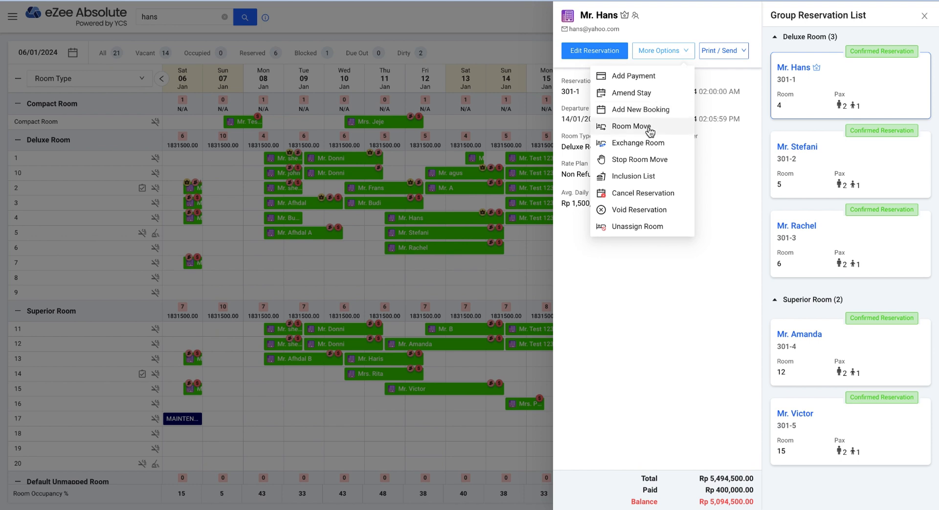
pyautogui.click(648, 180)
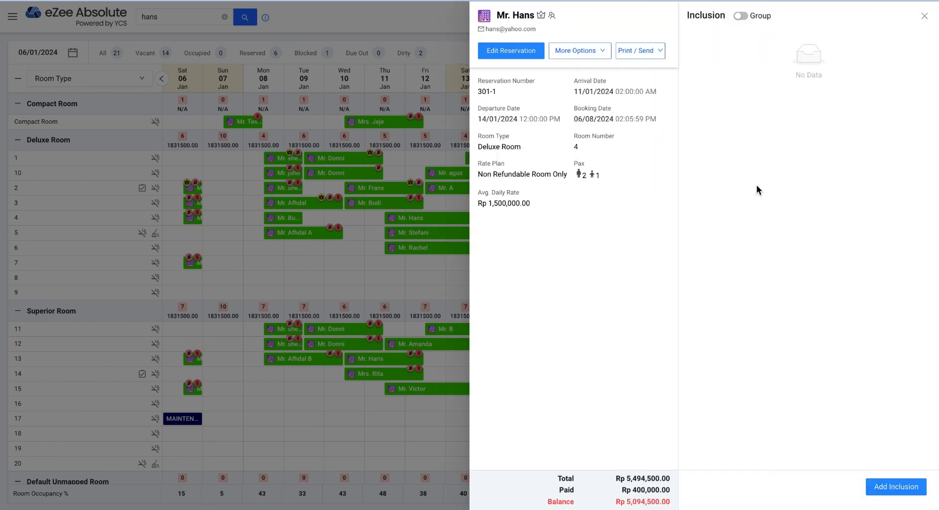
# - Add an inclusion on the first guest's folio: charge Souvenir at rate 100000
pyautogui.click(881, 488)
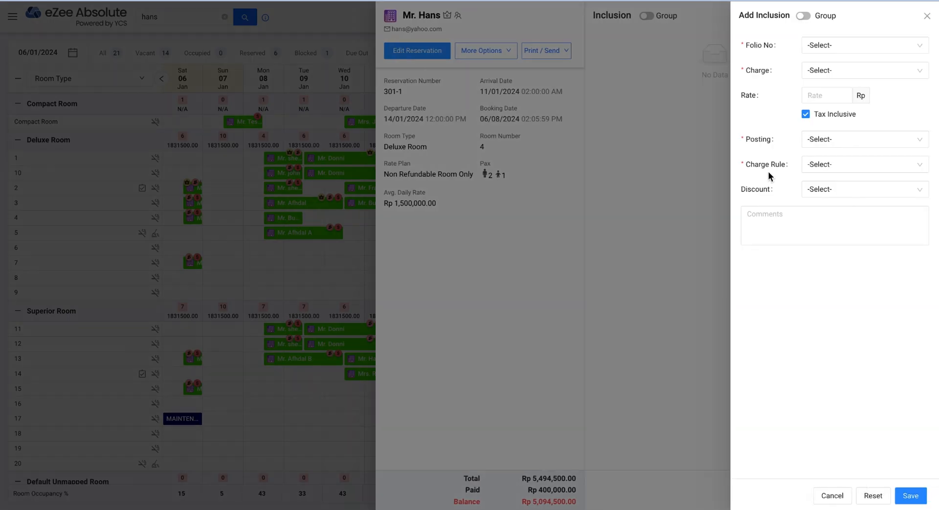
pyautogui.click(828, 46)
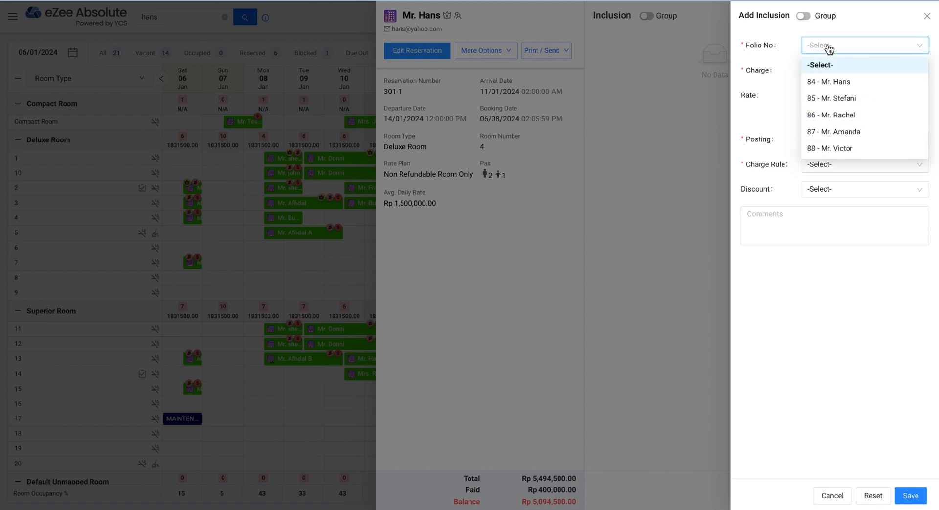
pyautogui.click(846, 84)
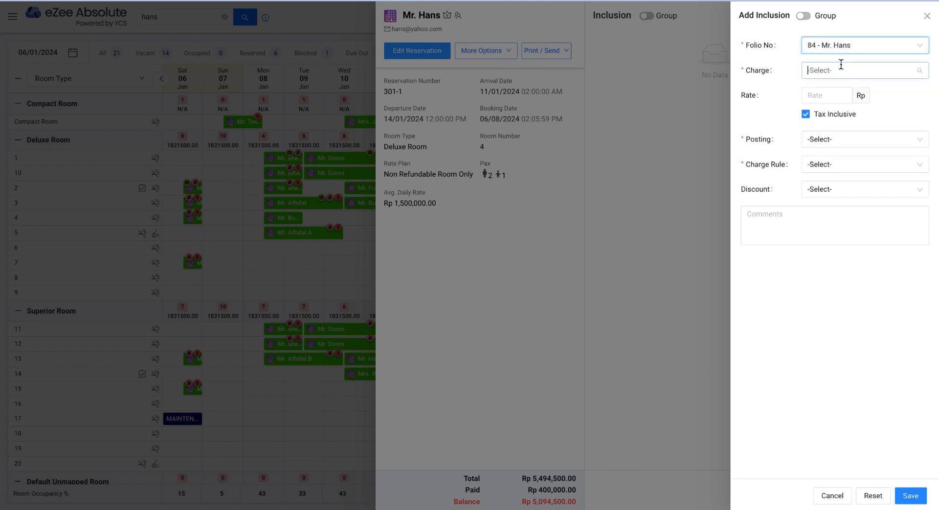
pyautogui.click(841, 65)
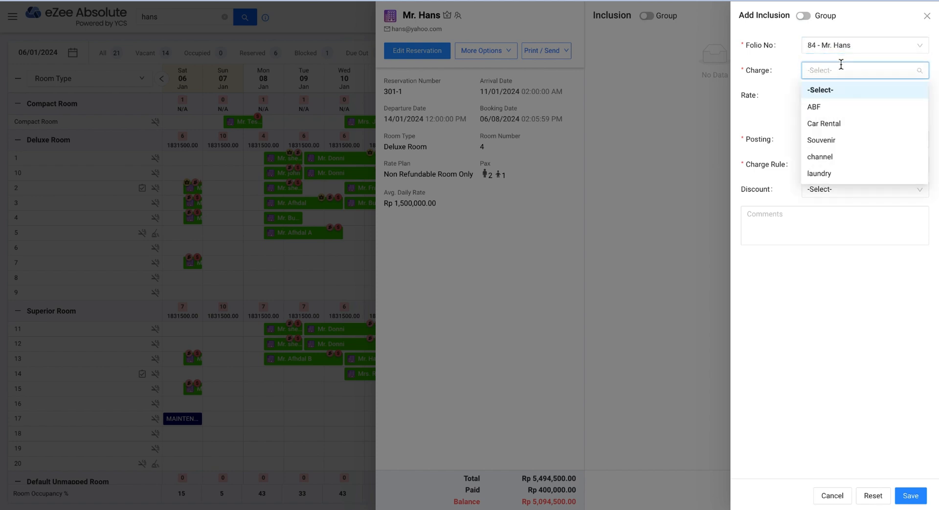
pyautogui.click(827, 142)
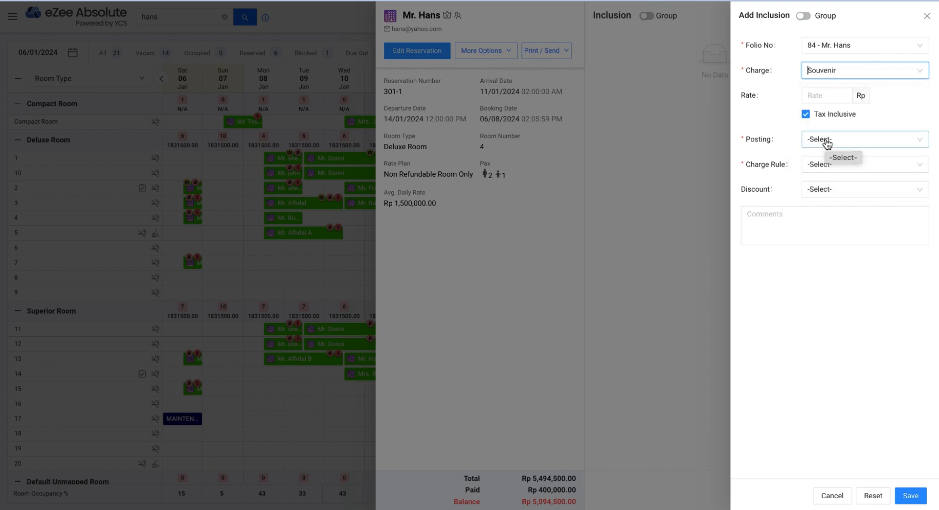
pyautogui.click(824, 96)
pyautogui.write('100000')
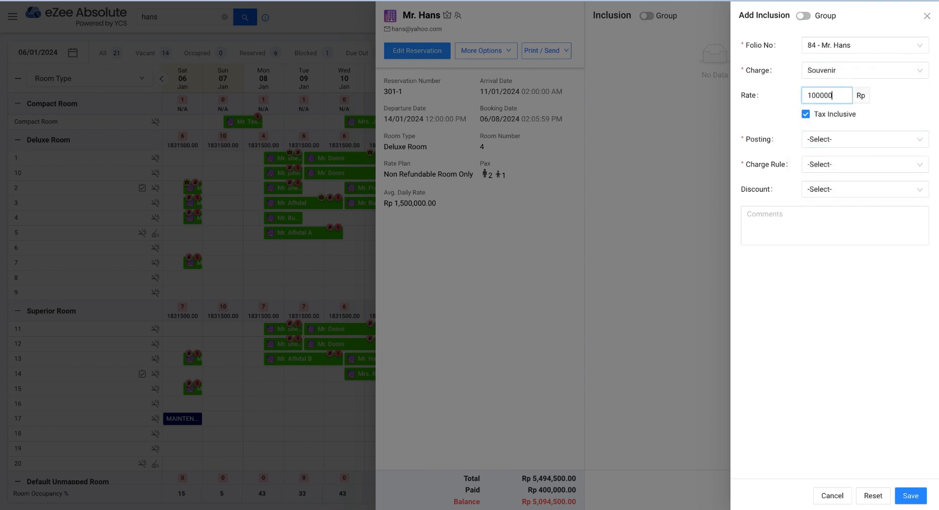
pyautogui.click(904, 123)
# - Post it on a custom date, charged per quantity with quantity 1, and save
pyautogui.click(825, 142)
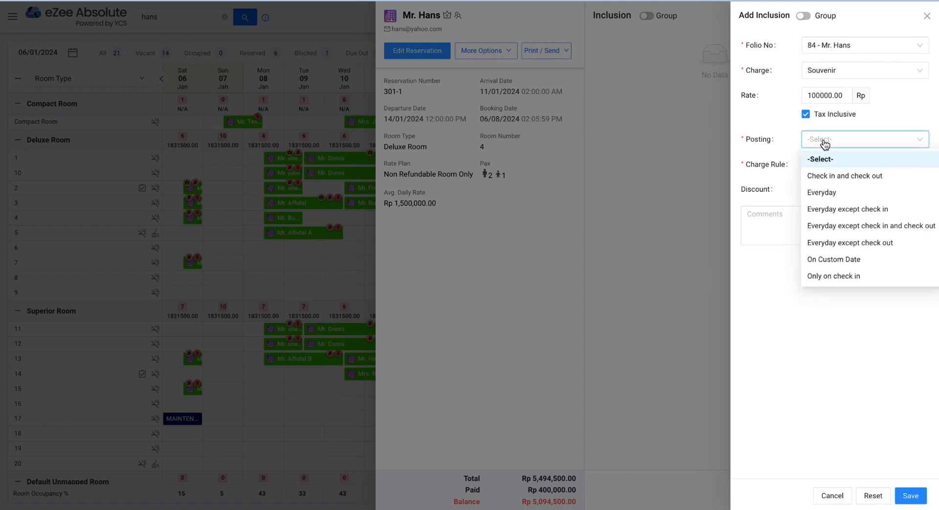
pyautogui.click(840, 260)
pyautogui.click(823, 194)
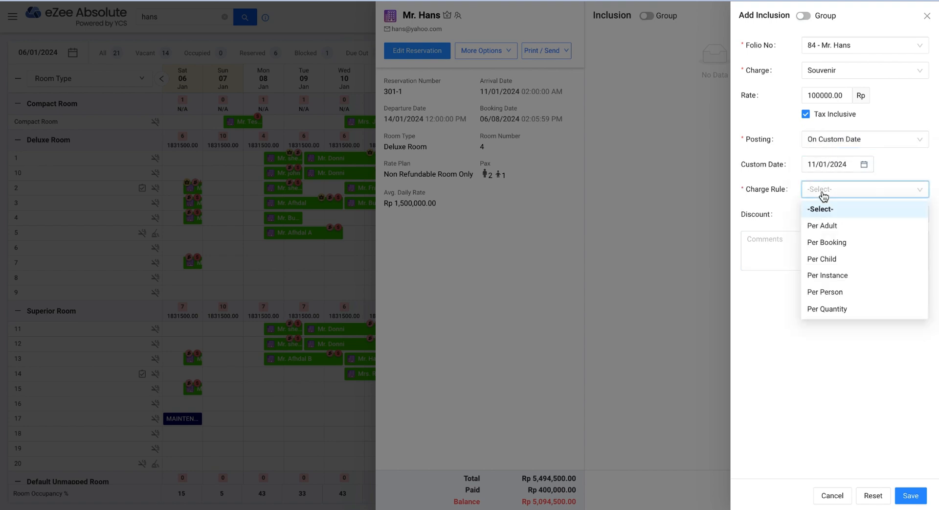
pyautogui.click(833, 310)
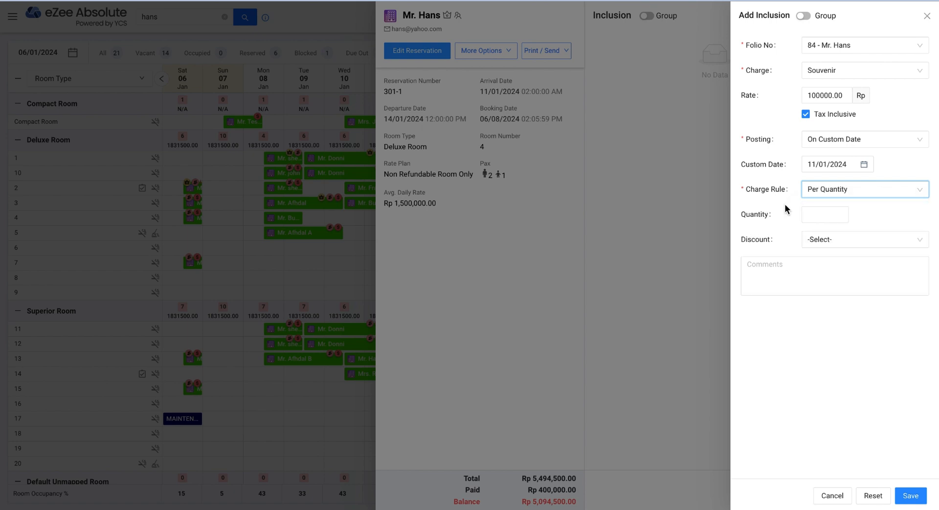
pyautogui.click(826, 214)
pyautogui.write('11')
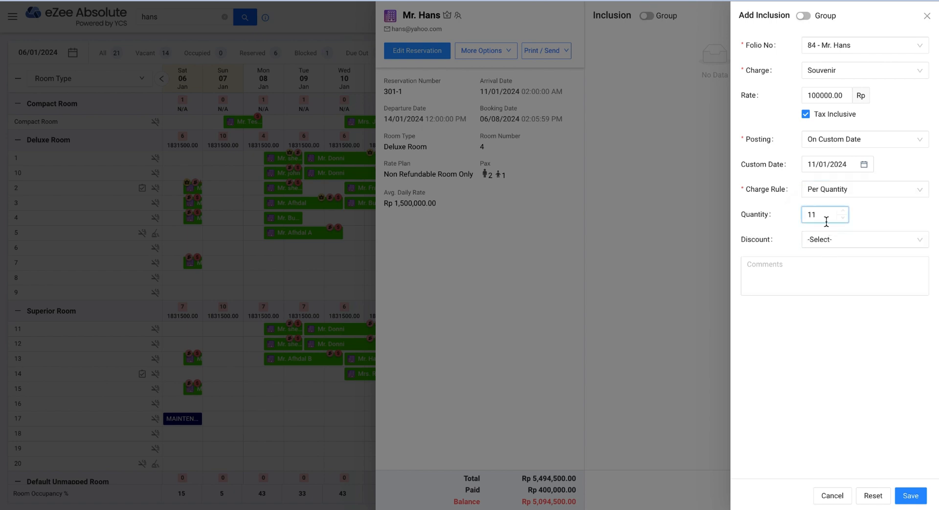
pyautogui.click(923, 495)
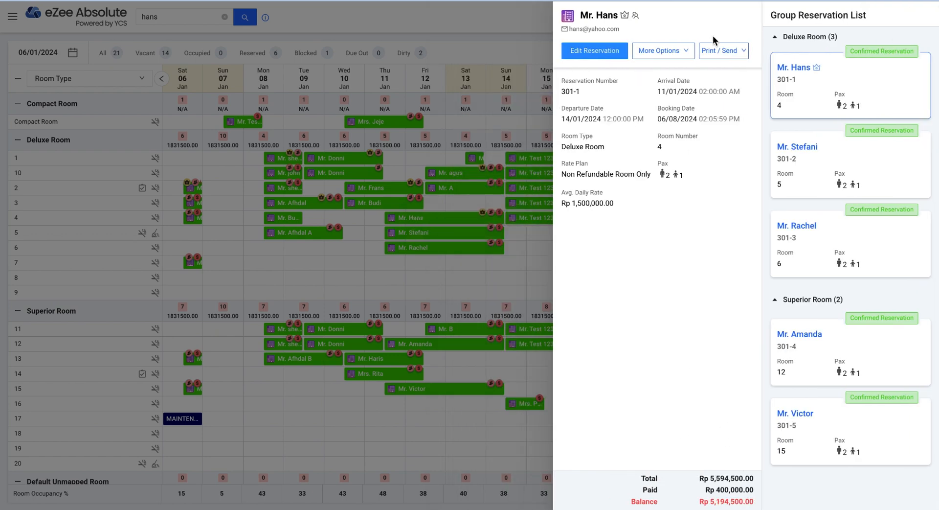
# - View the Front Office dashboard, then go to the Reservations list
pyautogui.click(12, 17)
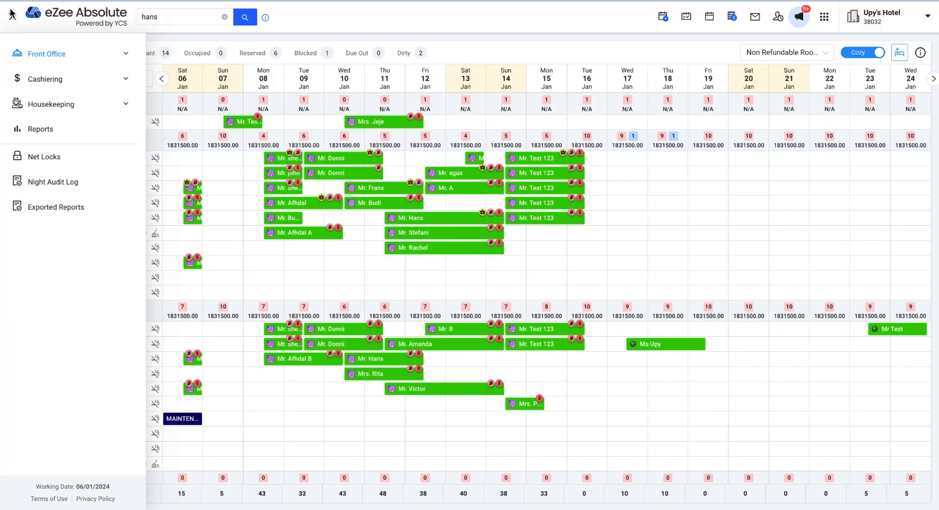
pyautogui.click(135, 60)
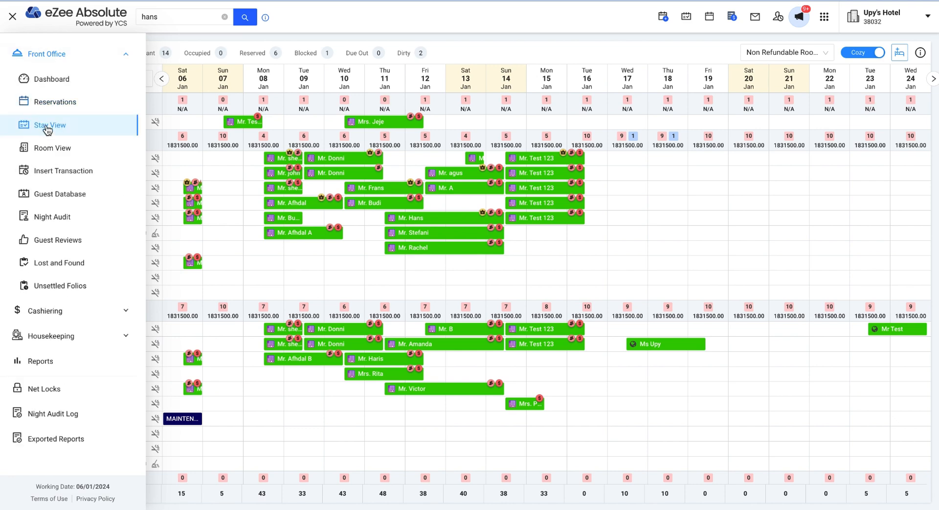
pyautogui.click(51, 84)
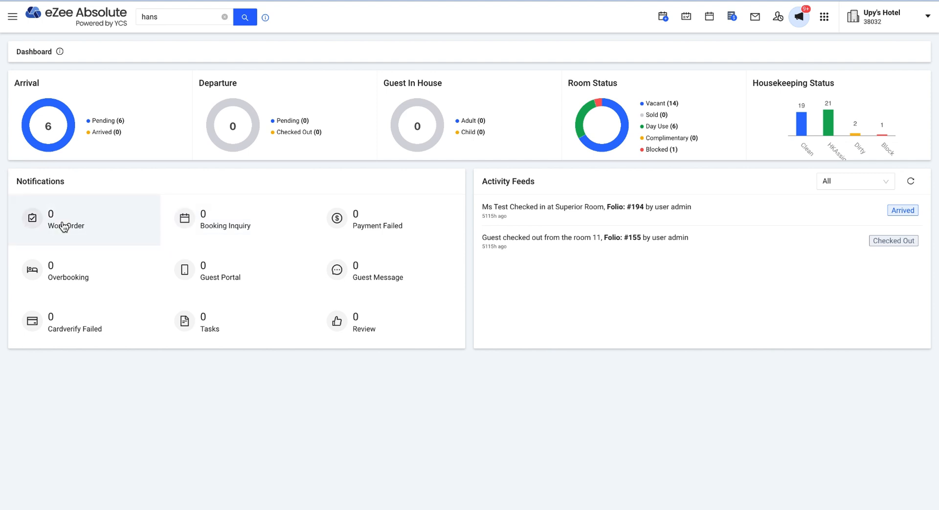
pyautogui.click(13, 20)
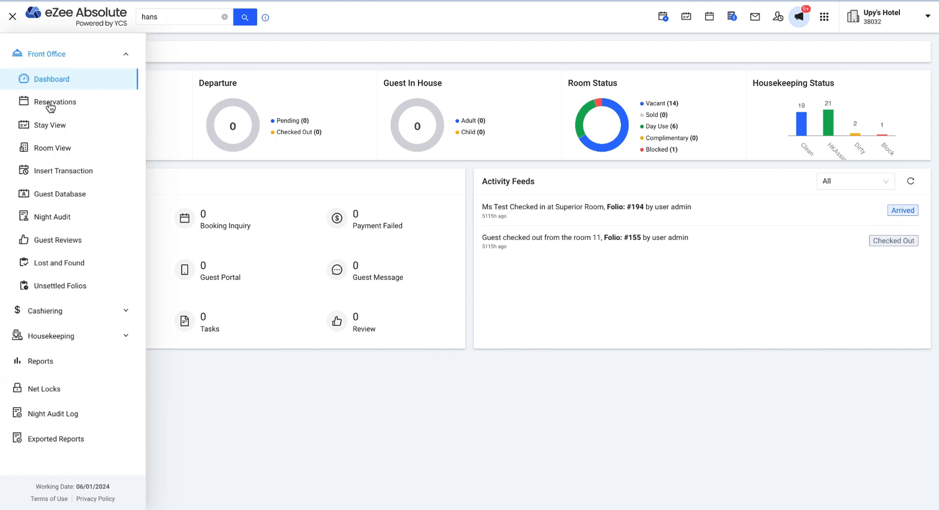
pyautogui.click(52, 104)
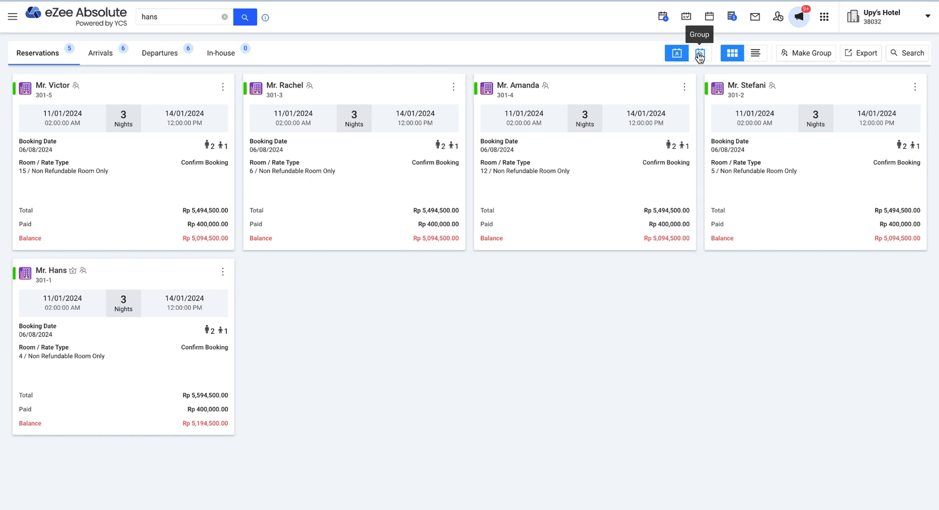
# - Switch the Reservations list to Group view, showing group IDs and room counts
pyautogui.click(699, 54)
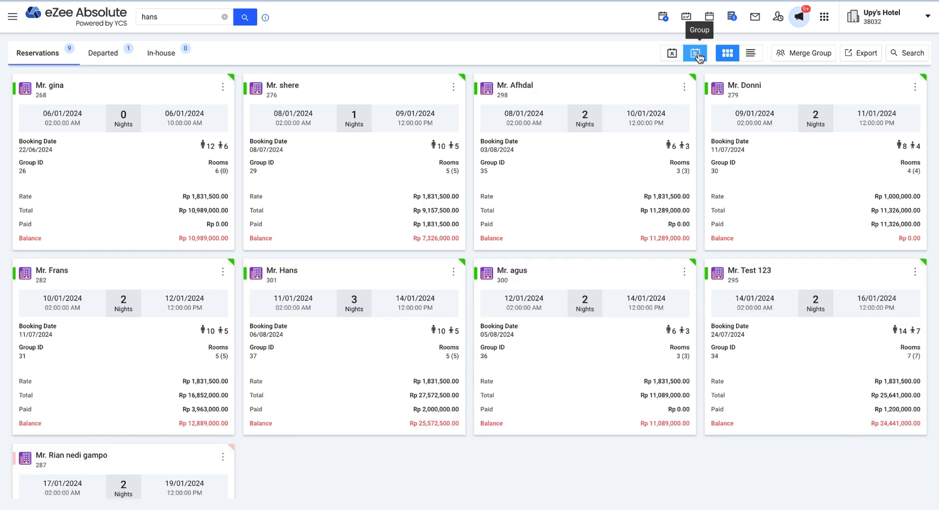
pyautogui.click(698, 57)
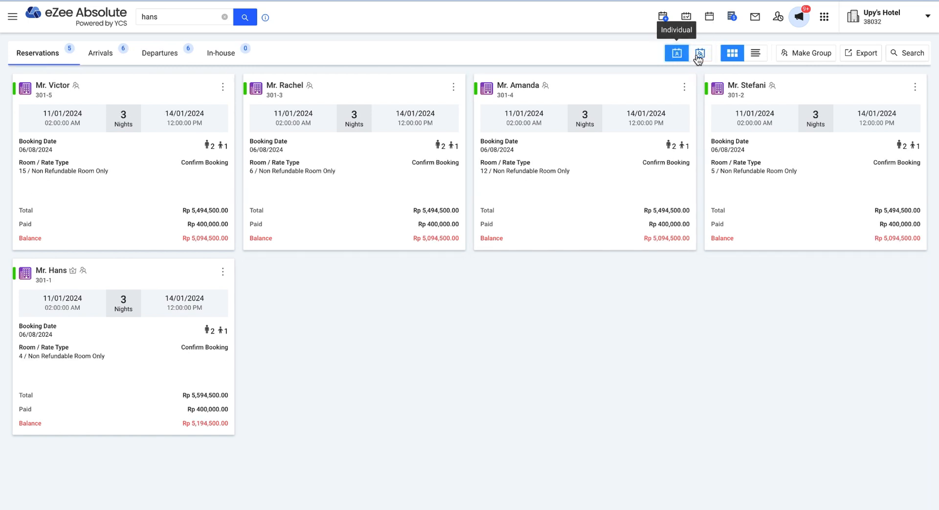
pyautogui.click(699, 56)
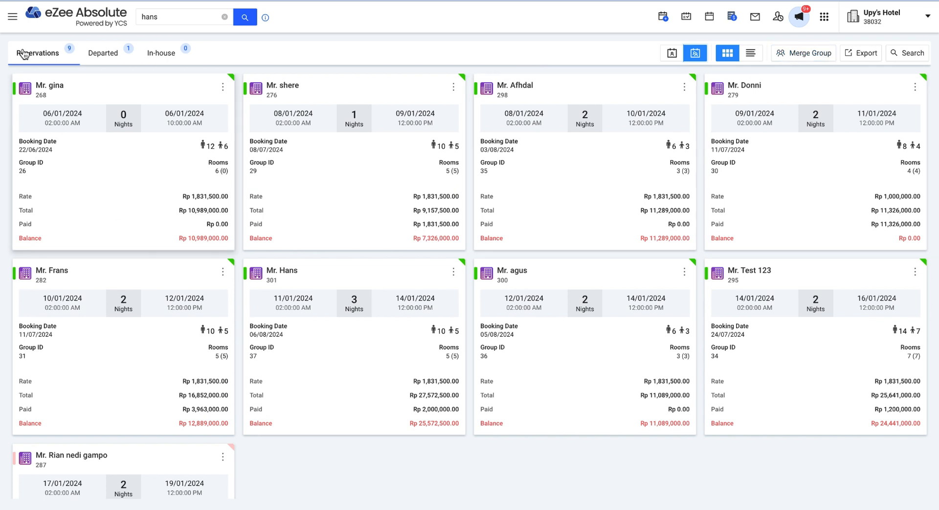
# - Review pending reservations in the 06/01/2024 Night Audit, then close it
pyautogui.click(12, 22)
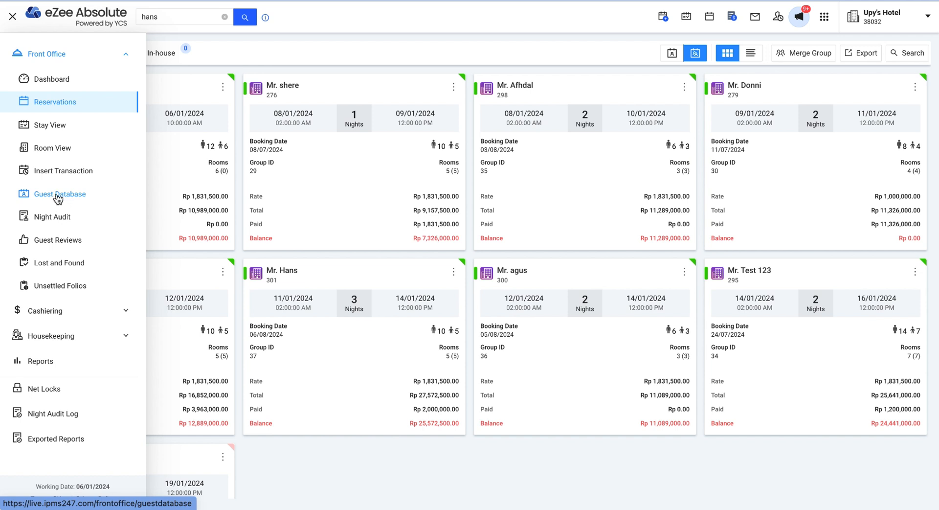
pyautogui.click(58, 214)
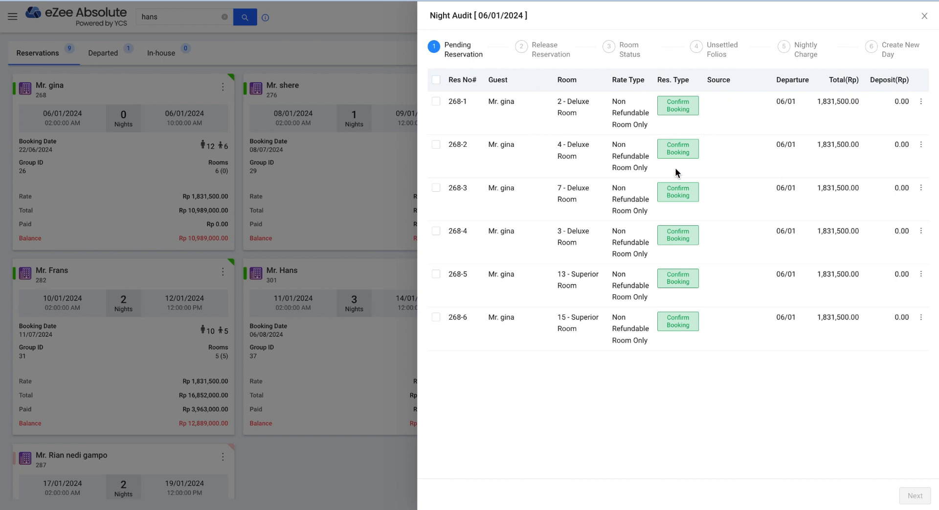
pyautogui.click(924, 20)
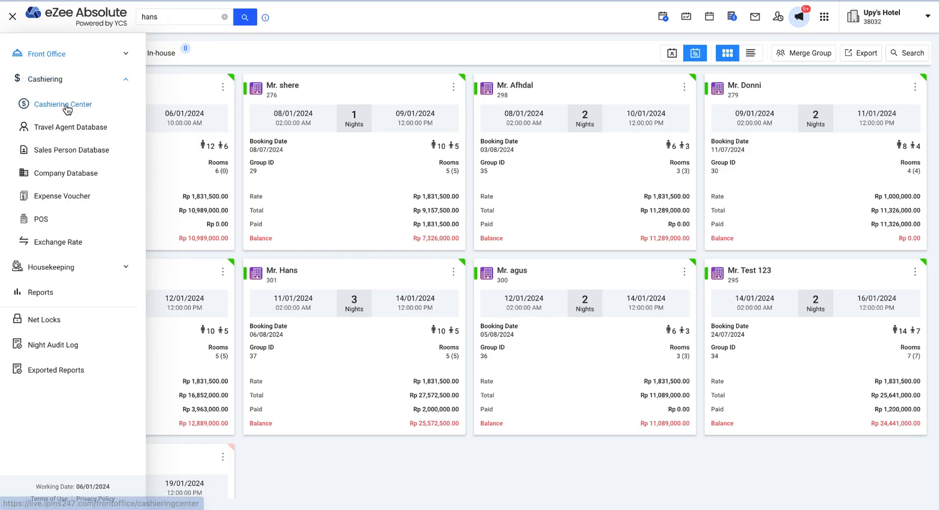
# - Open the Cashiering Center and select the Arya Tour city ledger
pyautogui.click(66, 103)
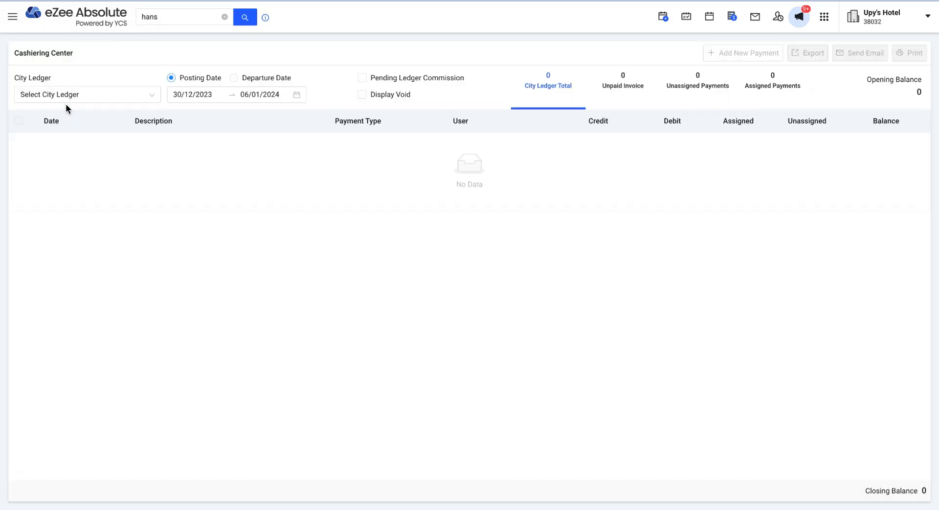
pyautogui.click(81, 94)
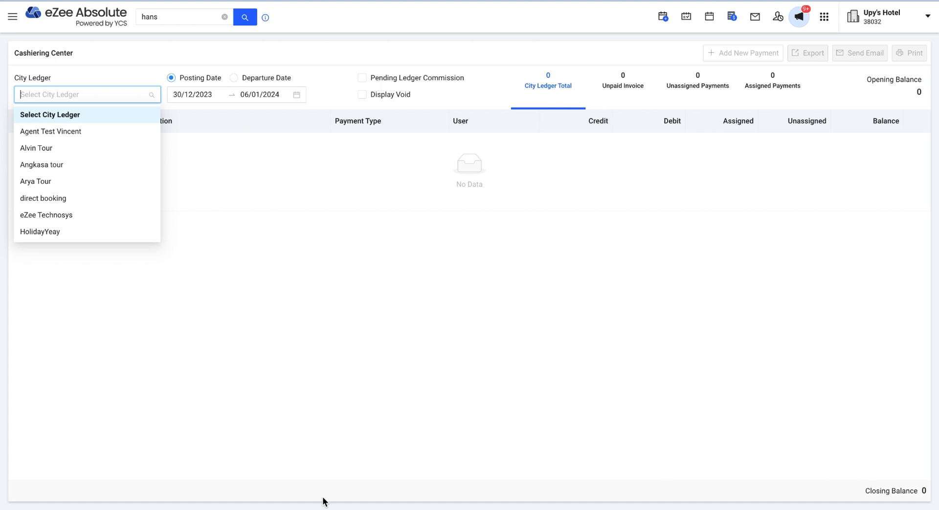
pyautogui.click(112, 190)
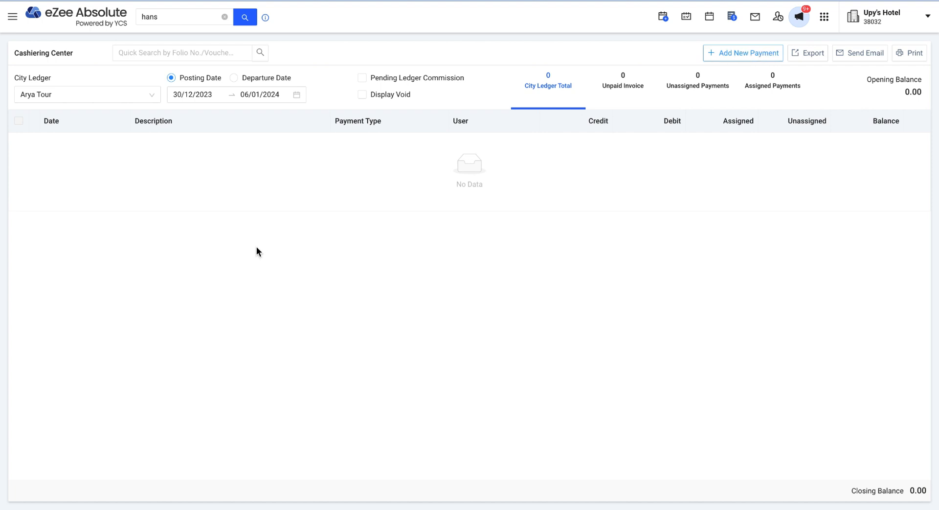
pyautogui.click(13, 19)
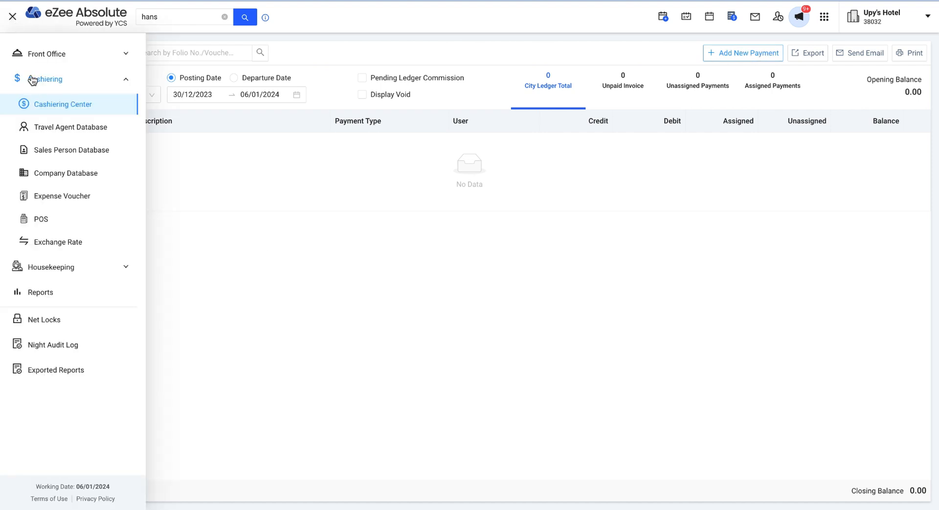
# - View the Company Database, then open Expense Voucher and clear the 'hans' quick search
pyautogui.click(82, 175)
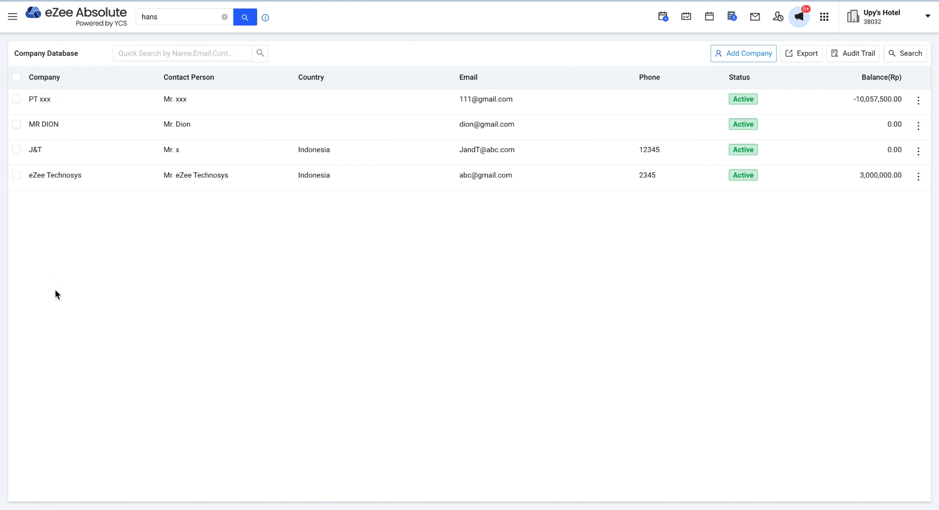
pyautogui.click(12, 16)
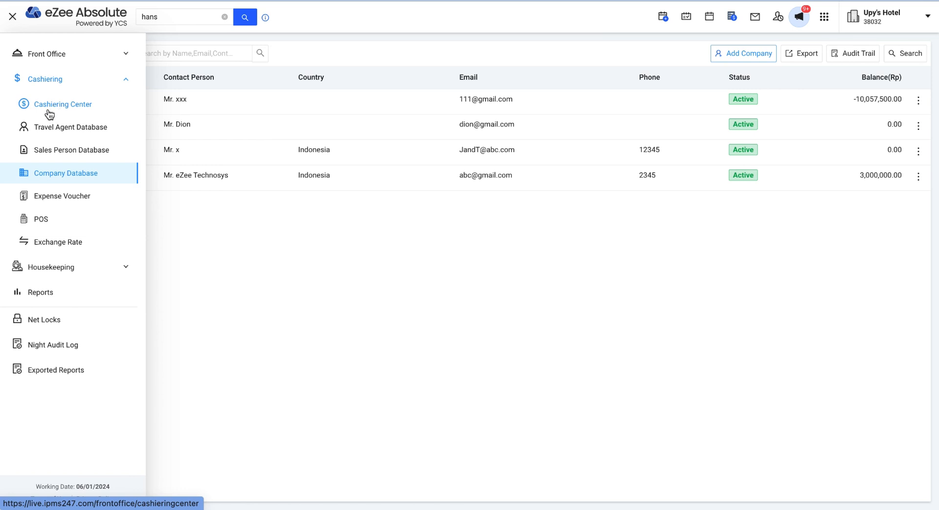
pyautogui.click(55, 201)
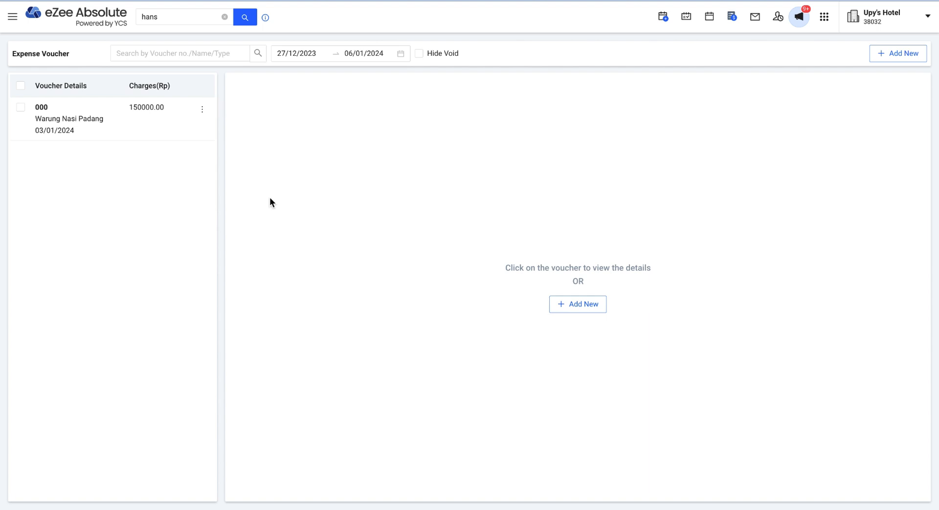
pyautogui.click(224, 17)
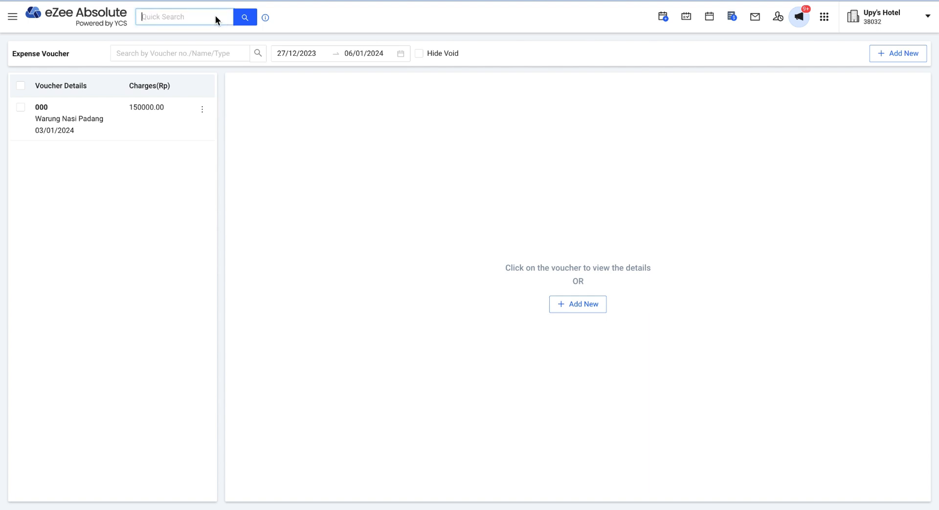
# - Visit POS incidental invoices, then open Housekeeping's House Status view
pyautogui.click(12, 23)
pyautogui.click(56, 226)
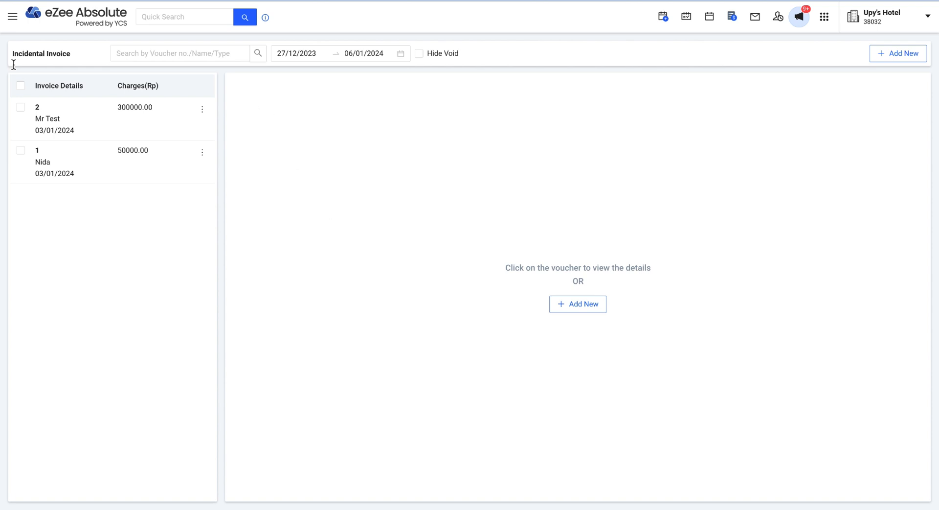
pyautogui.click(7, 24)
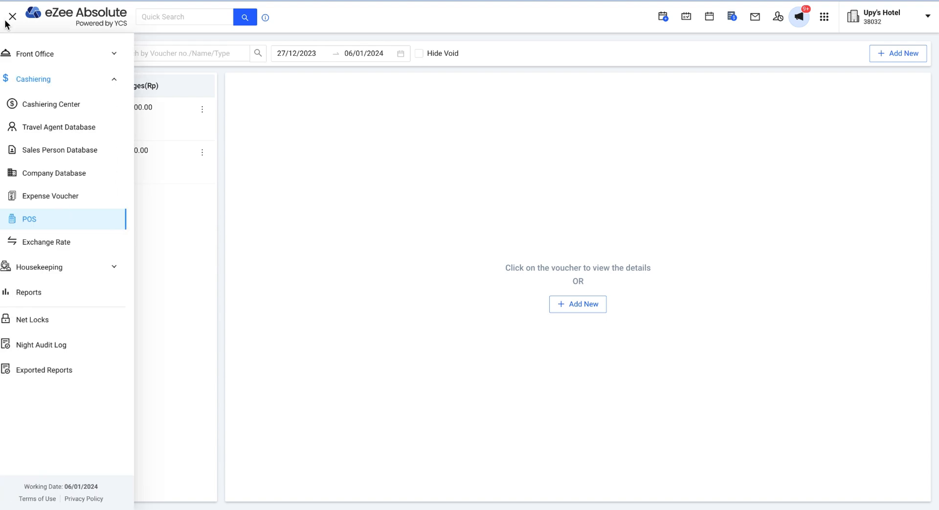
pyautogui.click(60, 269)
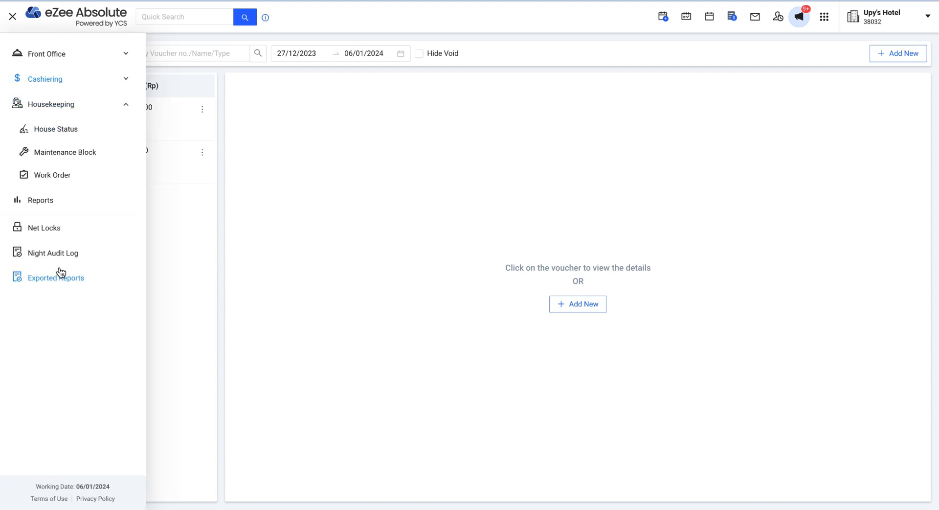
pyautogui.click(62, 132)
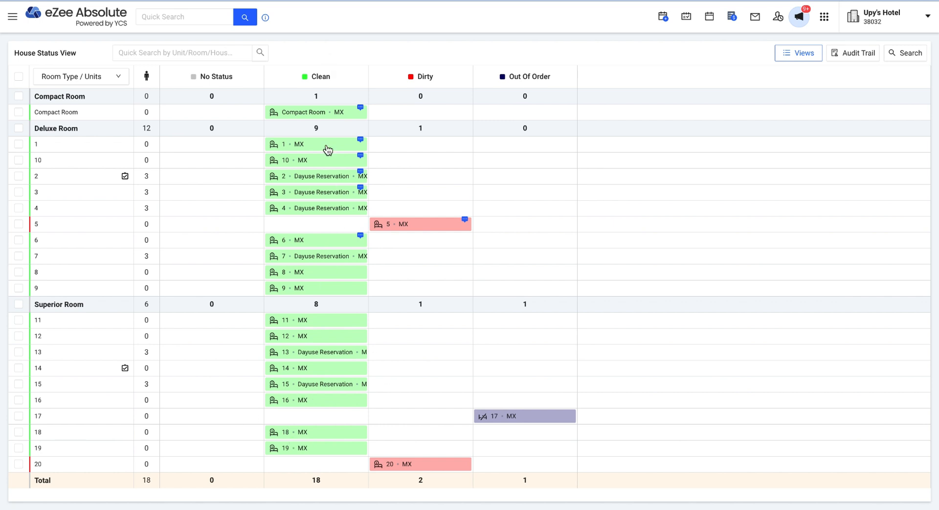
pyautogui.click(14, 18)
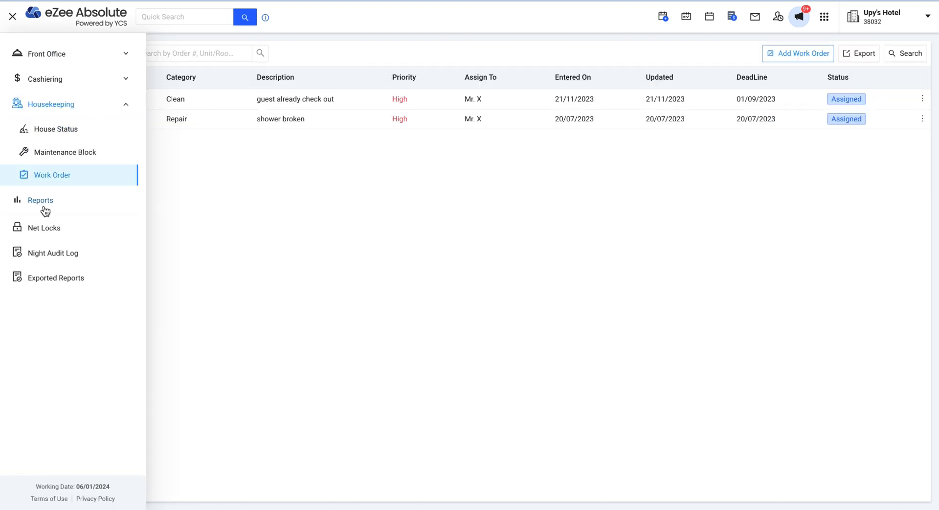
# - Find the Manager Report in Reports and generate it for 06/01/2024 in Rp
pyautogui.click(43, 204)
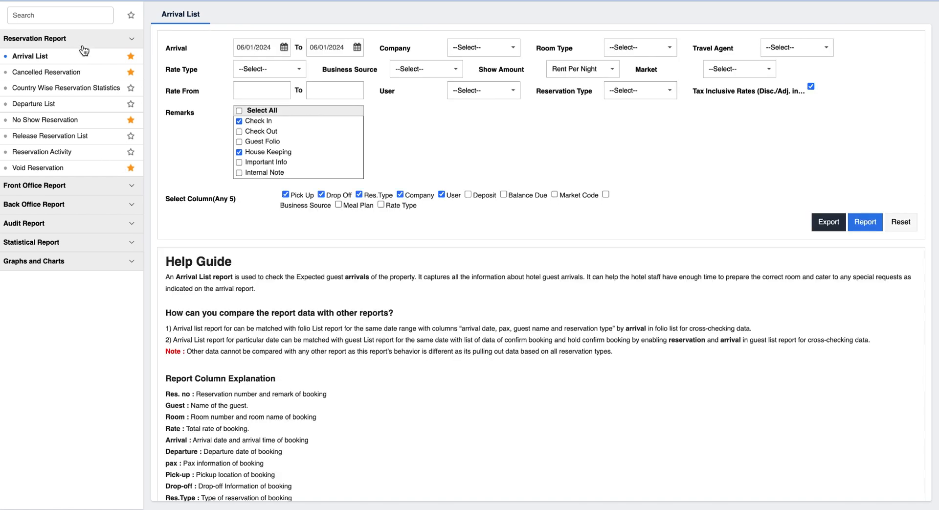
pyautogui.click(74, 15)
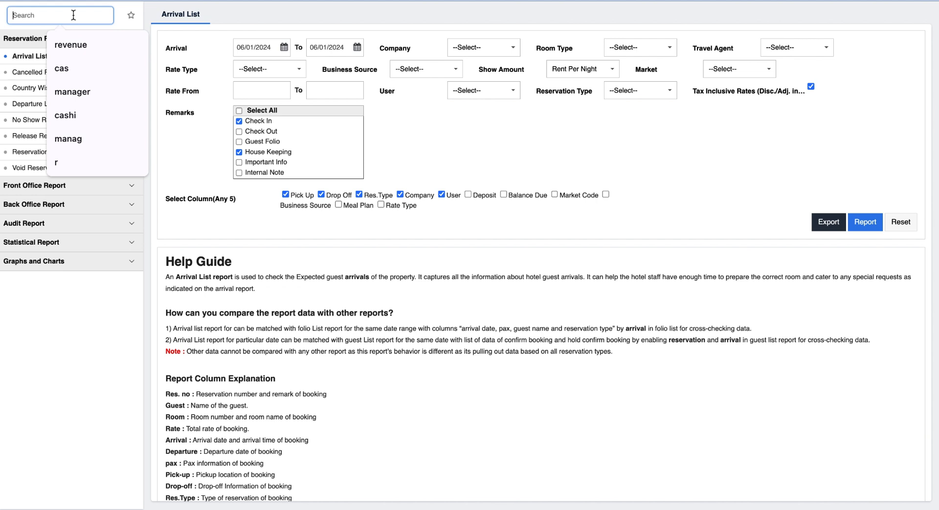
pyautogui.write('manager')
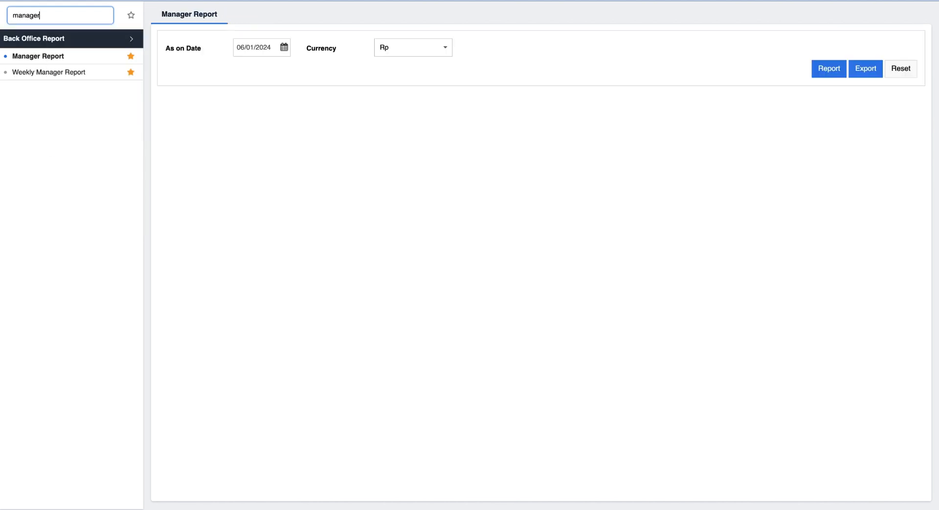
pyautogui.click(58, 62)
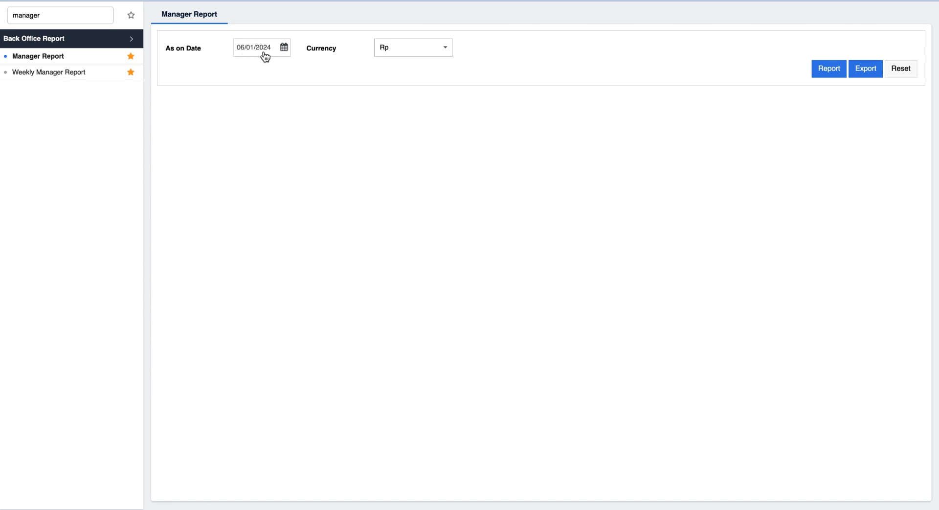
pyautogui.click(836, 71)
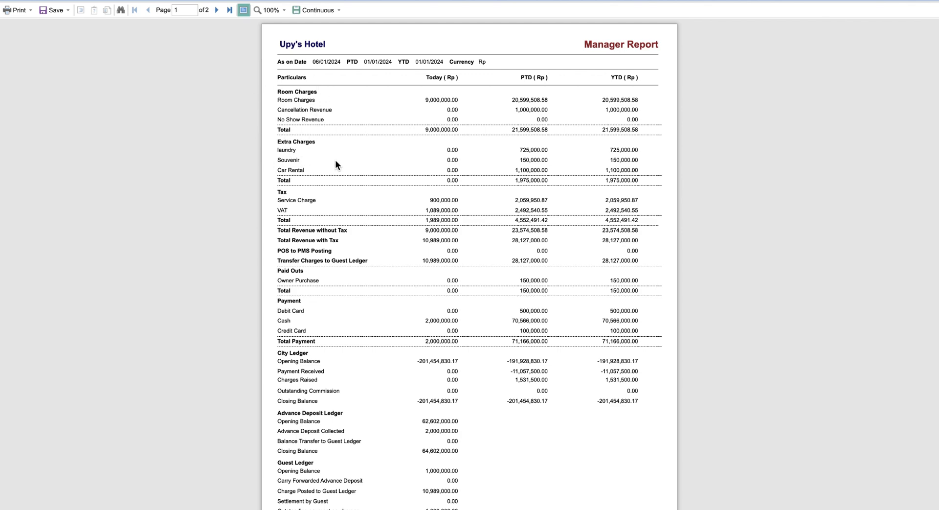
# - Scroll through the two-page Manager Report preview to page 2
pyautogui.scroll(-3, 330, 248)
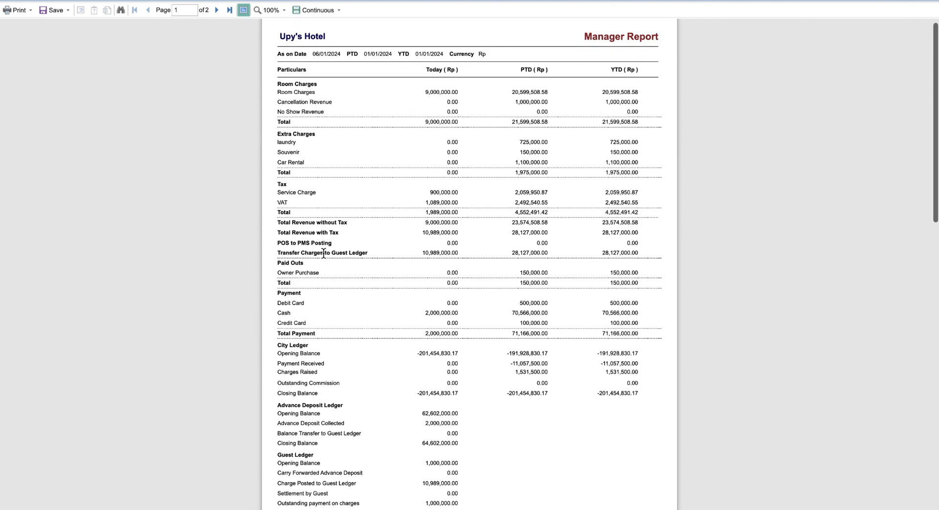
pyautogui.scroll(-4, 323, 252)
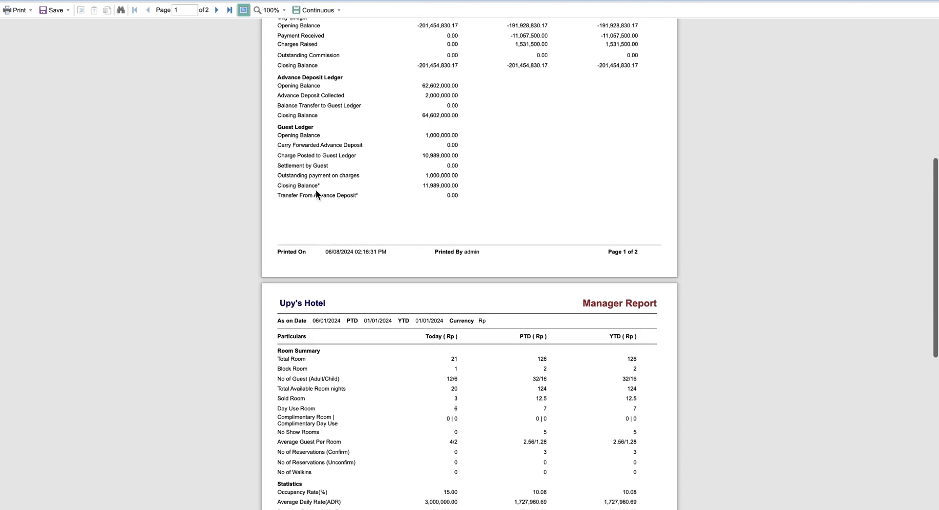
pyautogui.scroll(-3, 315, 193)
pyautogui.scroll(-2, 316, 191)
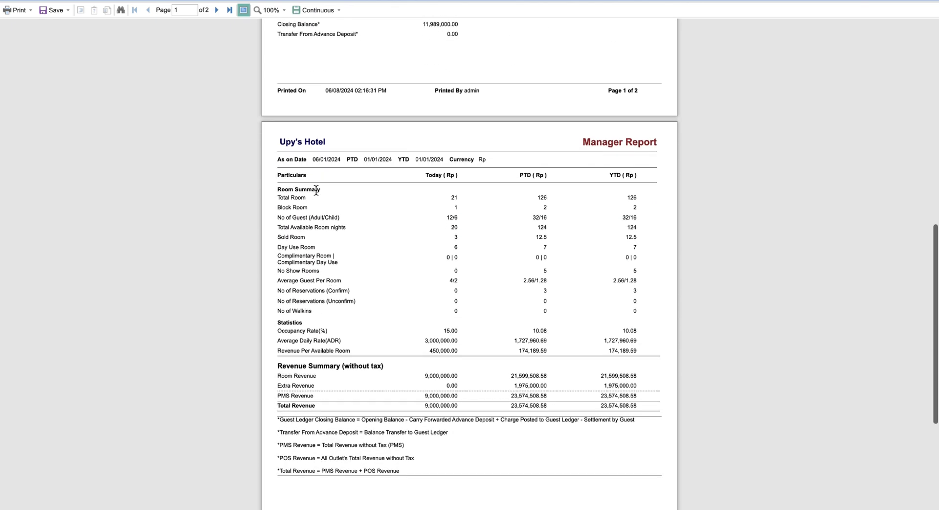
pyautogui.scroll(-1, 316, 191)
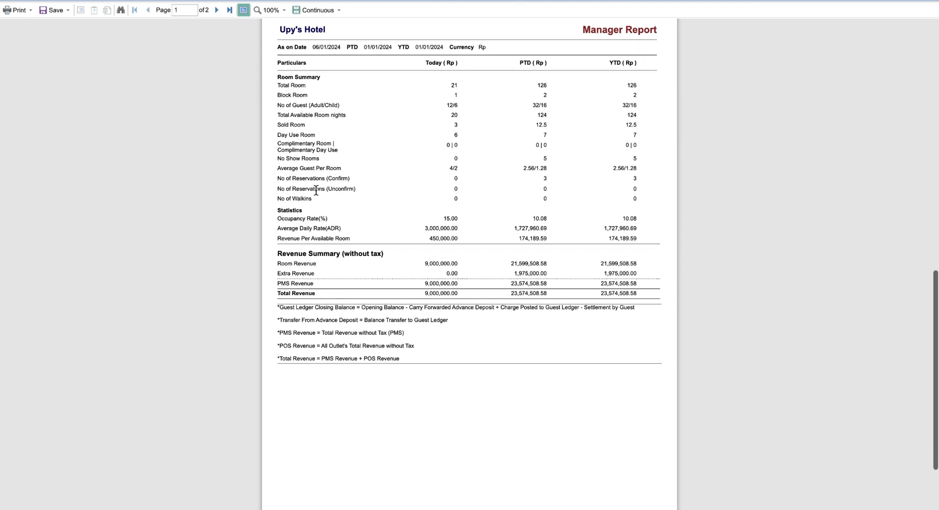
pyautogui.scroll(-2, 316, 191)
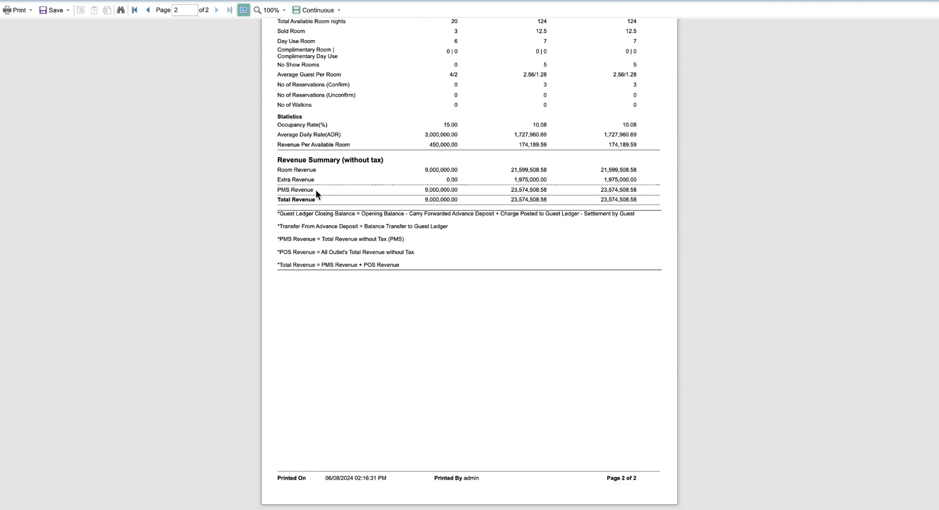
pyautogui.scroll(14, 315, 191)
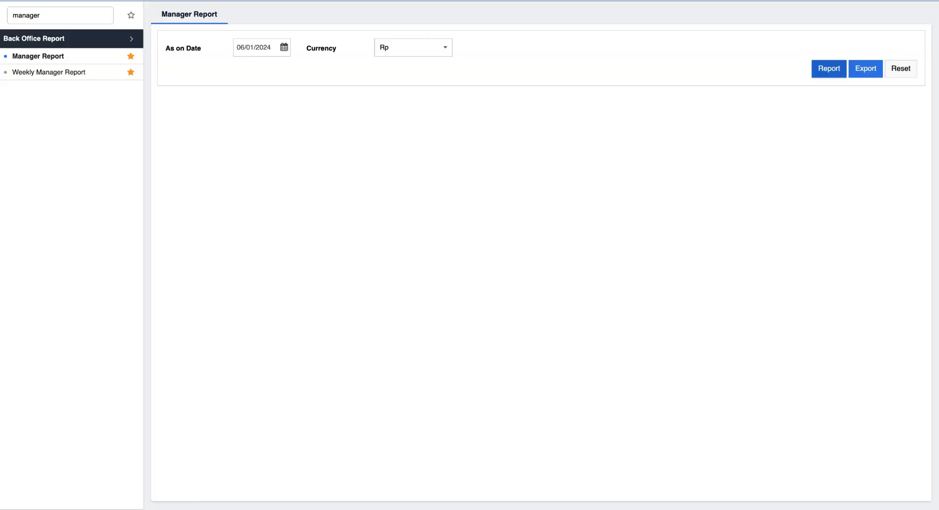
# - Search 'cash' and generate the Cashier Sales Report for 01/01/2024–06/01/2024 without a user filter
pyautogui.click(84, 15)
pyautogui.doubleClick(84, 15)
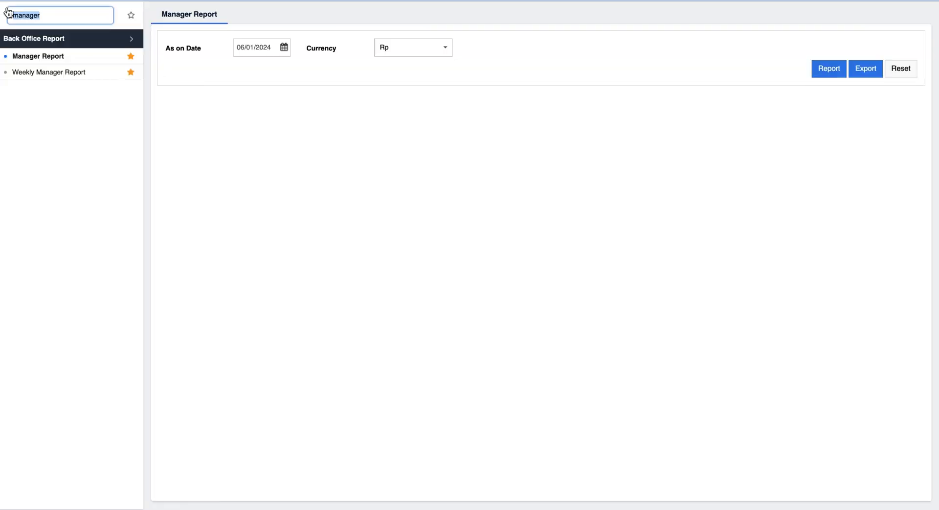
pyautogui.write('cash')
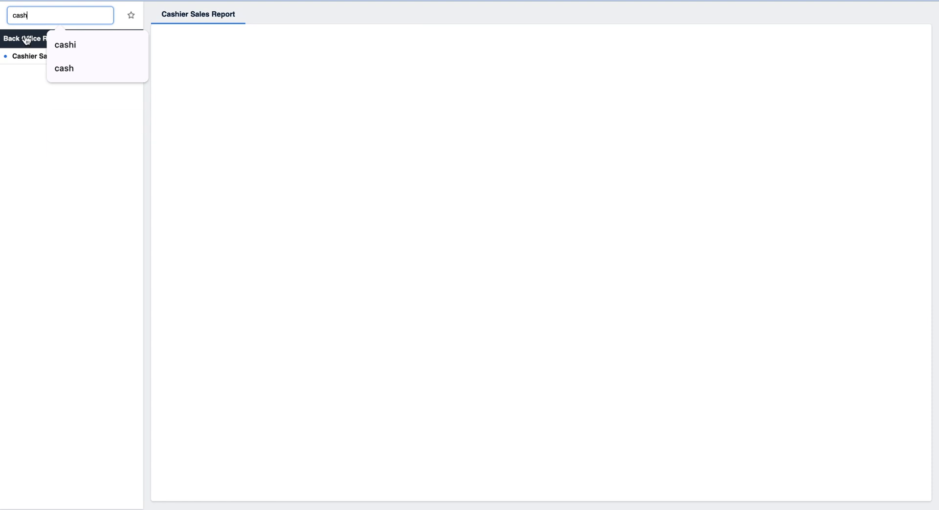
pyautogui.click(15, 61)
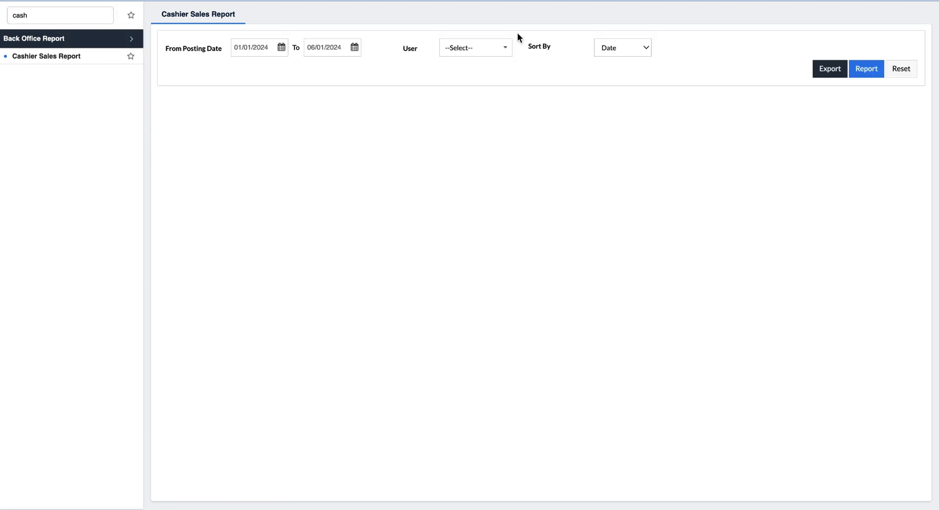
pyautogui.click(481, 55)
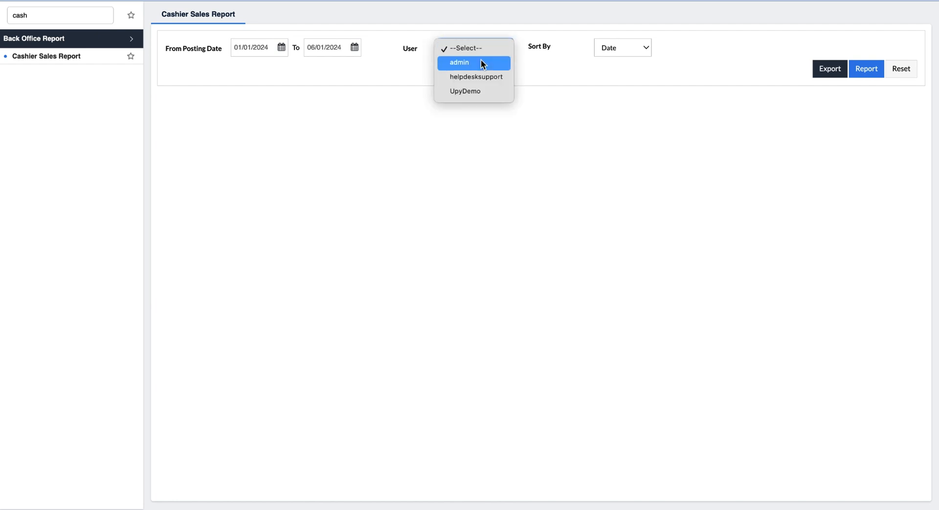
pyautogui.click(334, 65)
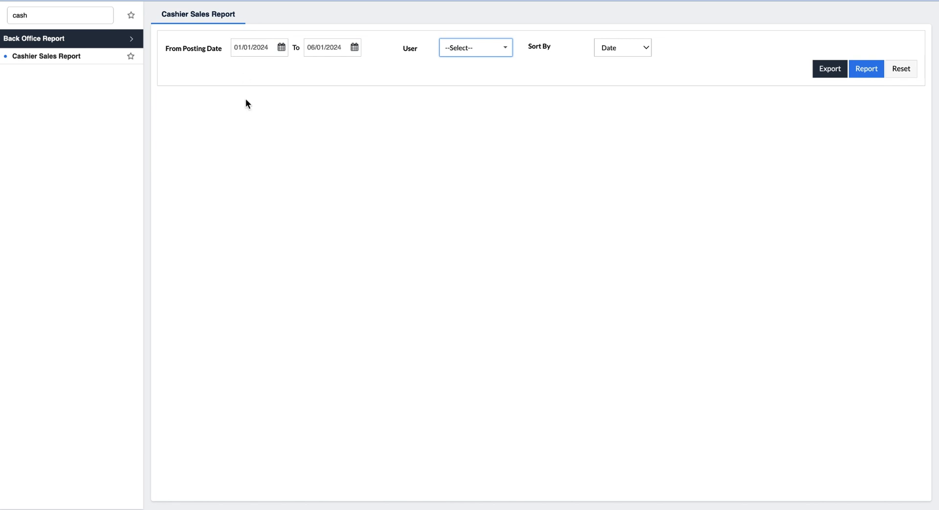
pyautogui.click(849, 74)
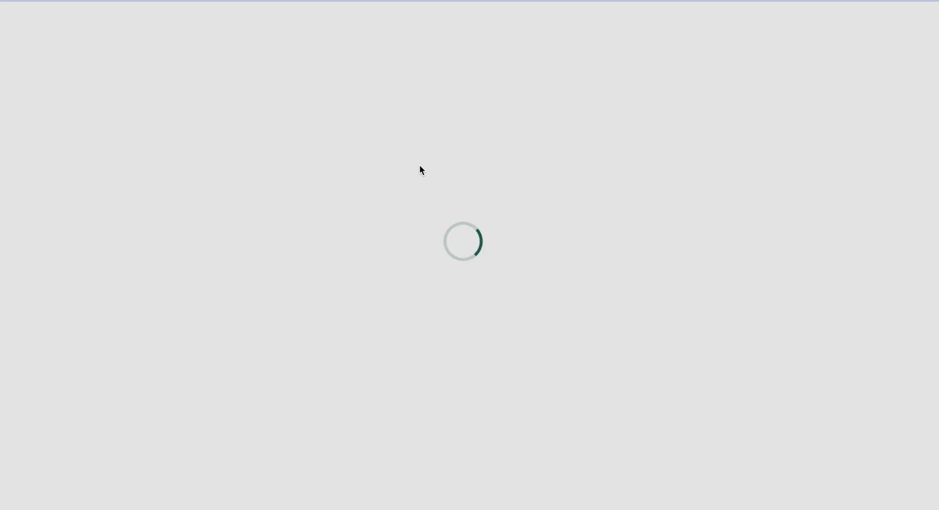
# - Review the five-page Cashier Sales preview, then expand Front Office in the navigation menu
pyautogui.scroll(-6, 415, 304)
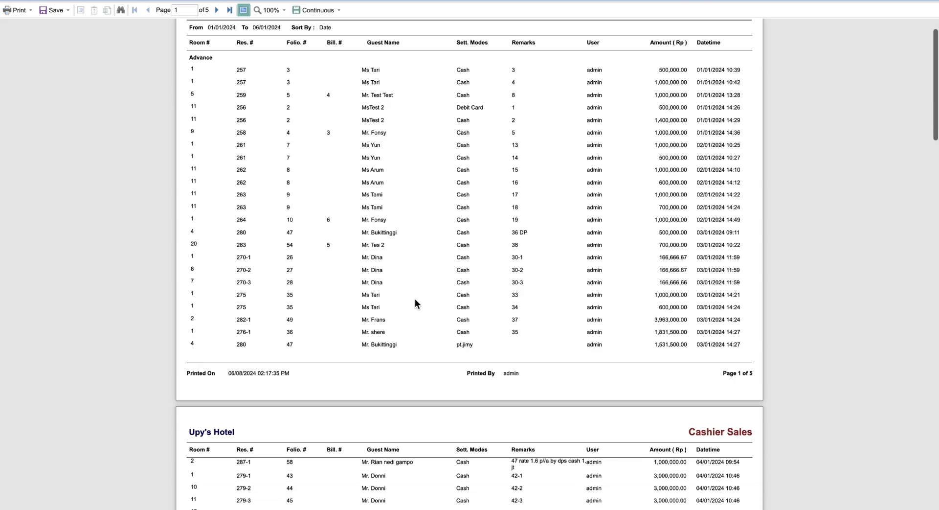
pyautogui.scroll(-20, 415, 303)
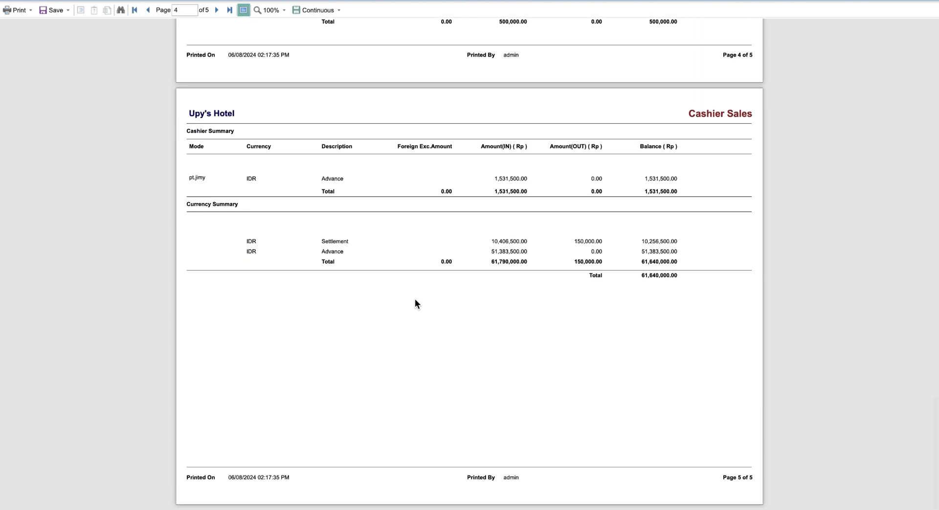
pyautogui.scroll(2, 414, 303)
pyautogui.scroll(6, 414, 303)
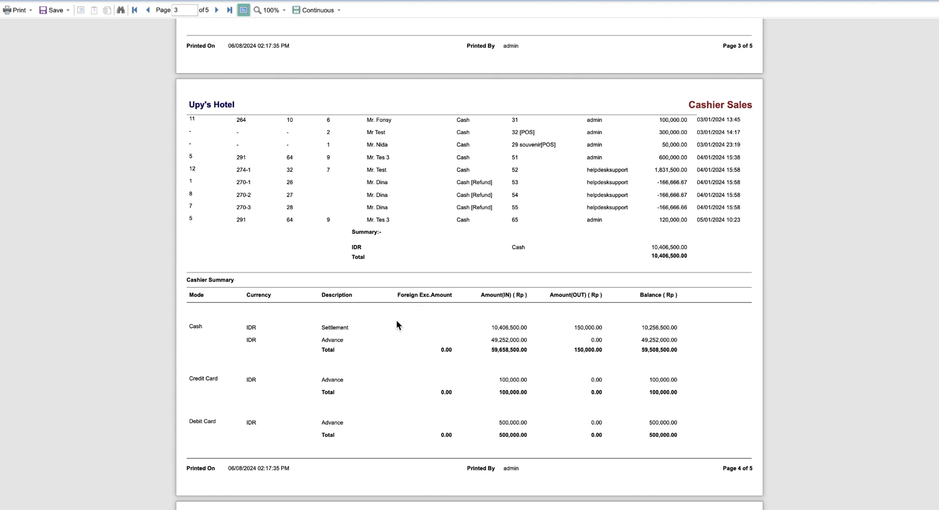
pyautogui.scroll(-8, 593, 333)
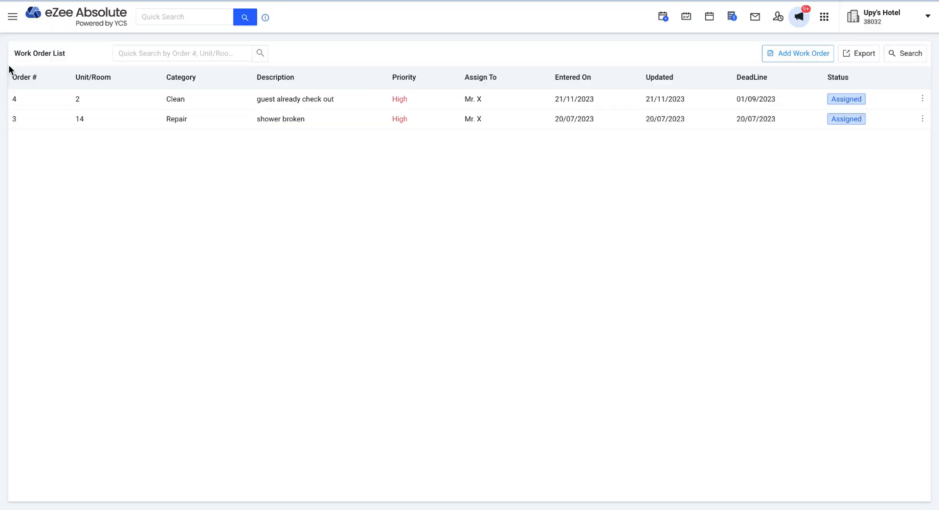
pyautogui.click(14, 19)
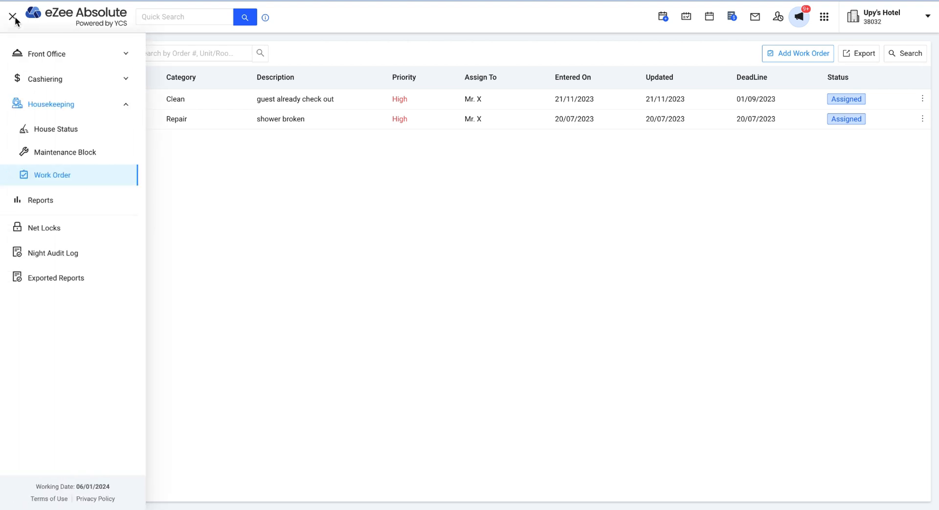
pyautogui.click(104, 63)
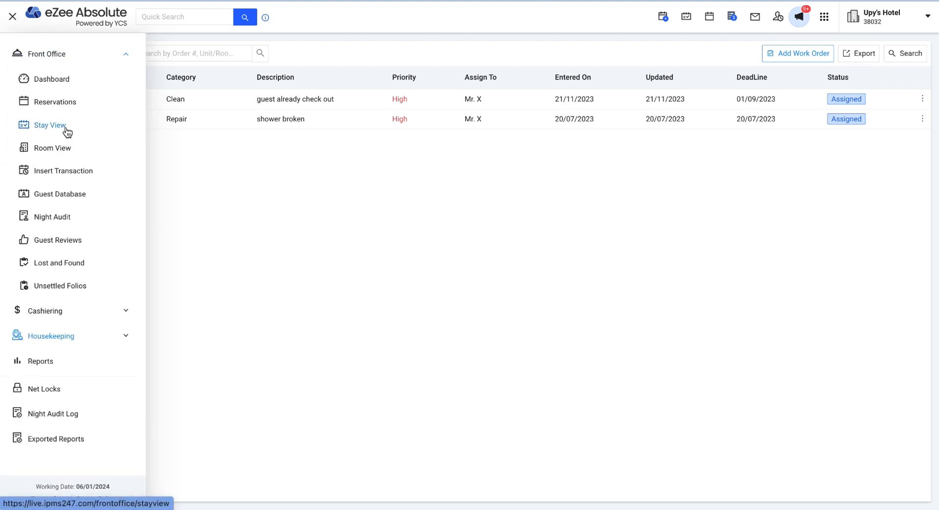
# - Return to the Stay View room grid and bring up the hotel account menu
pyautogui.click(67, 132)
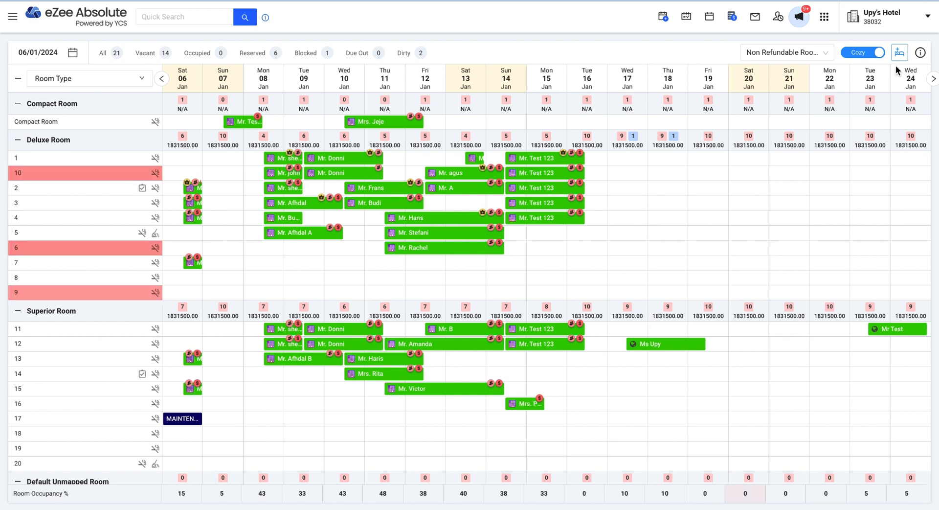
pyautogui.click(898, 20)
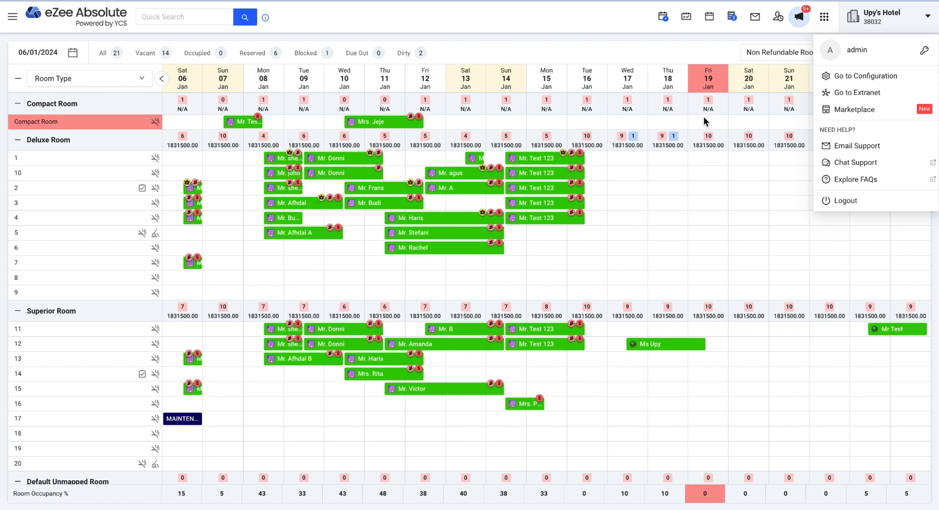
# - Switch to the eZee Centrix extranet and show the Rates & Inventory grid from 06/08/2024
pyautogui.click(848, 97)
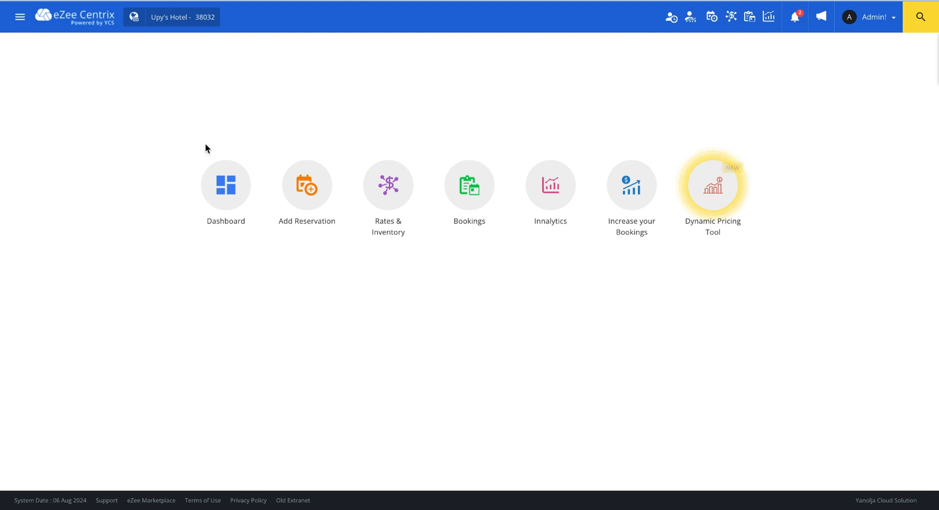
pyautogui.click(390, 193)
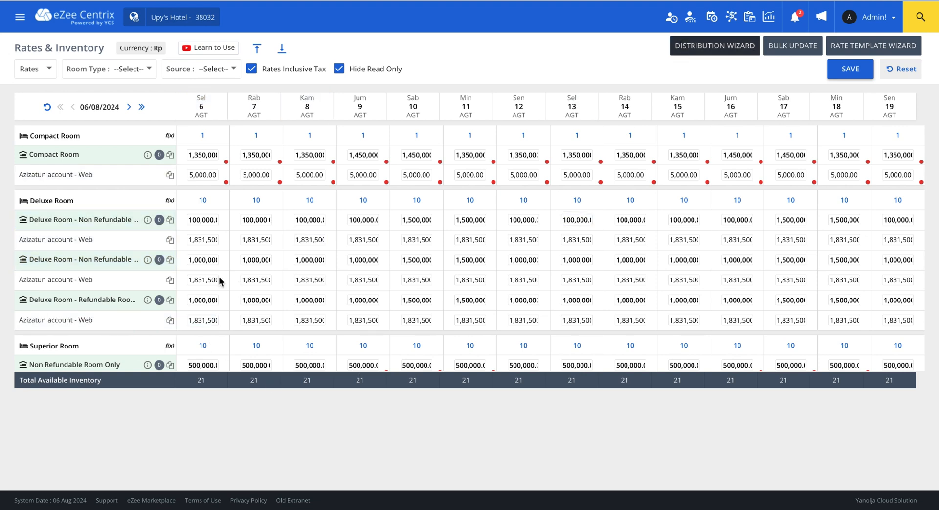
# - Set the 6 August Compact Room rate to 1,000,000, save it, and acknowledge the OTA update notice
pyautogui.click(204, 224)
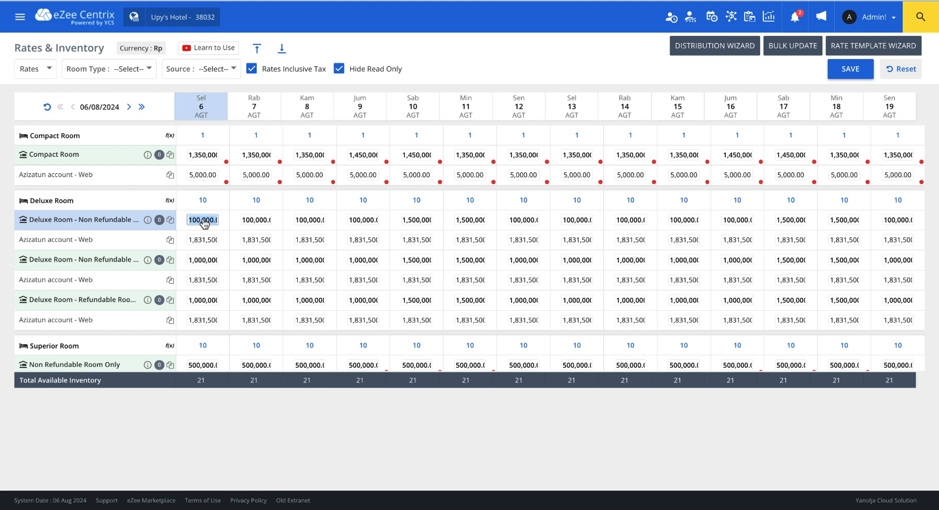
pyautogui.click(216, 156)
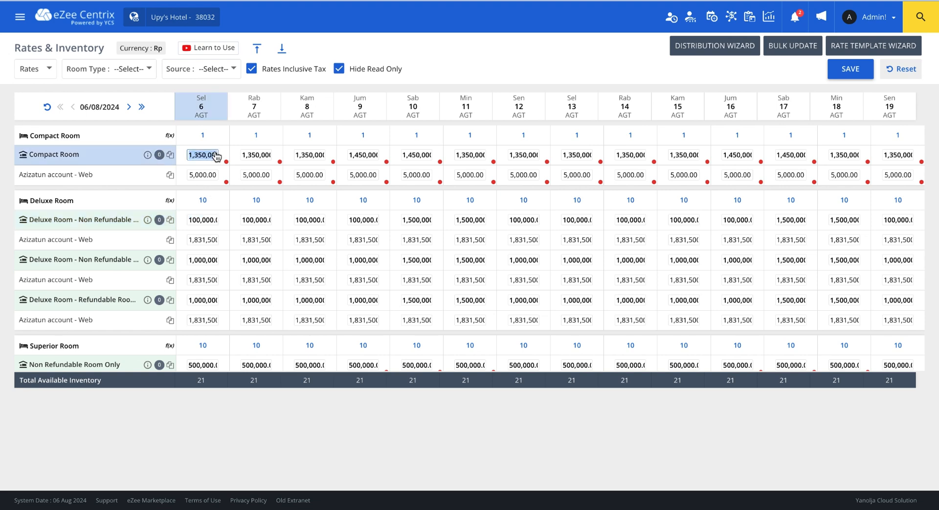
pyautogui.write('1,000,000')
pyautogui.click(839, 69)
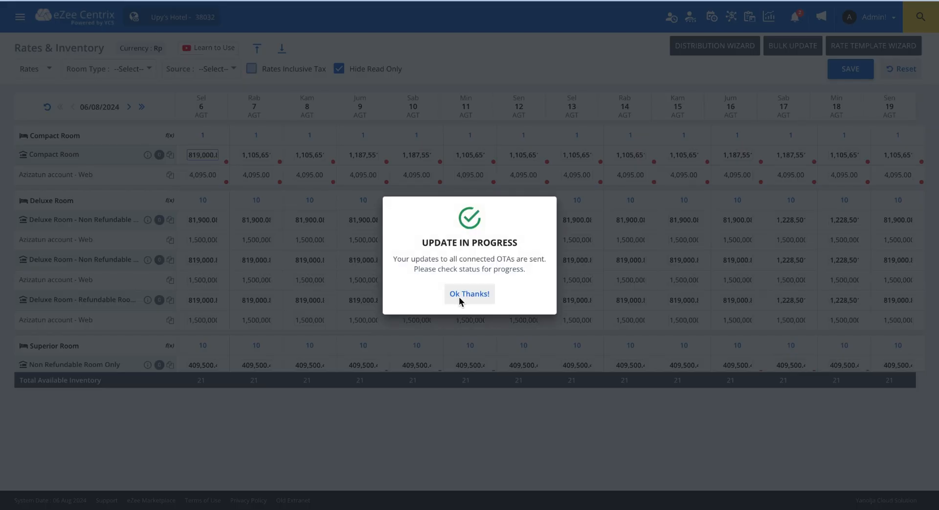
pyautogui.click(467, 298)
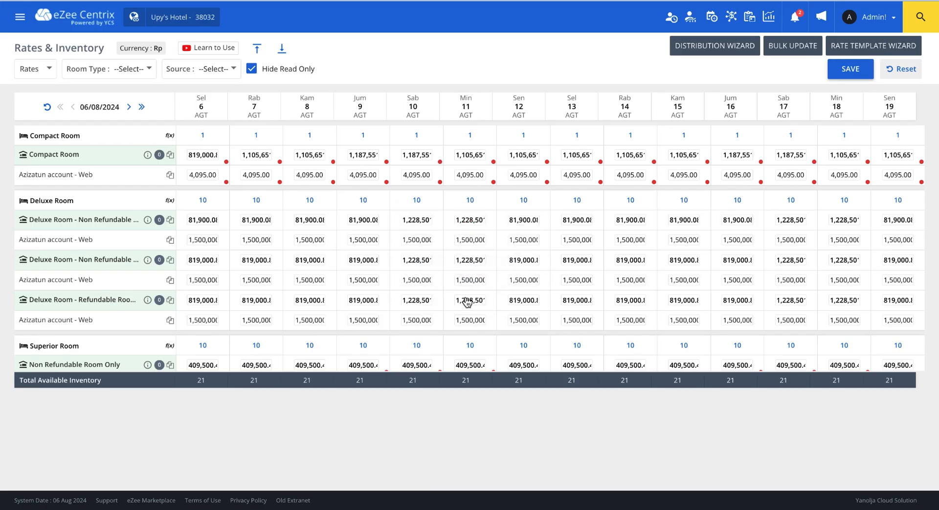
# - Filter the Rates & Inventory grid to the OTA Common Pool source
pyautogui.click(213, 71)
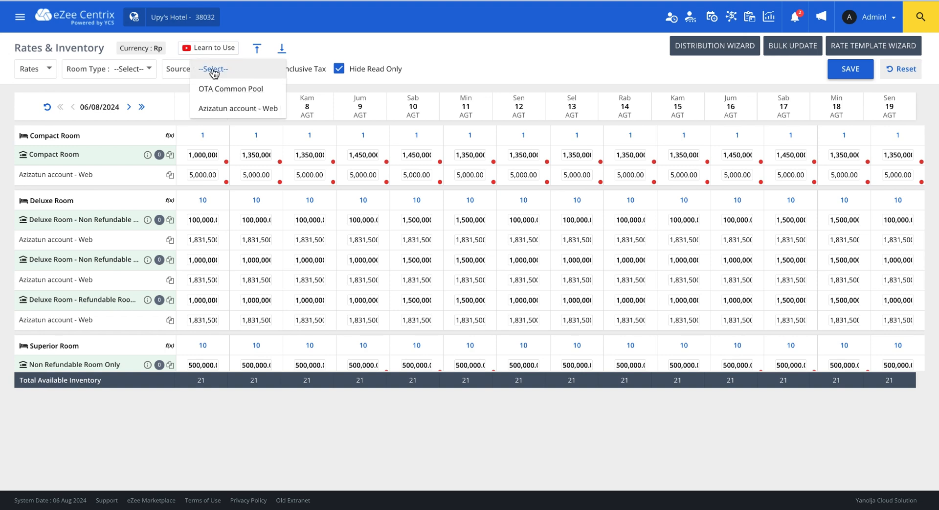
pyautogui.click(229, 91)
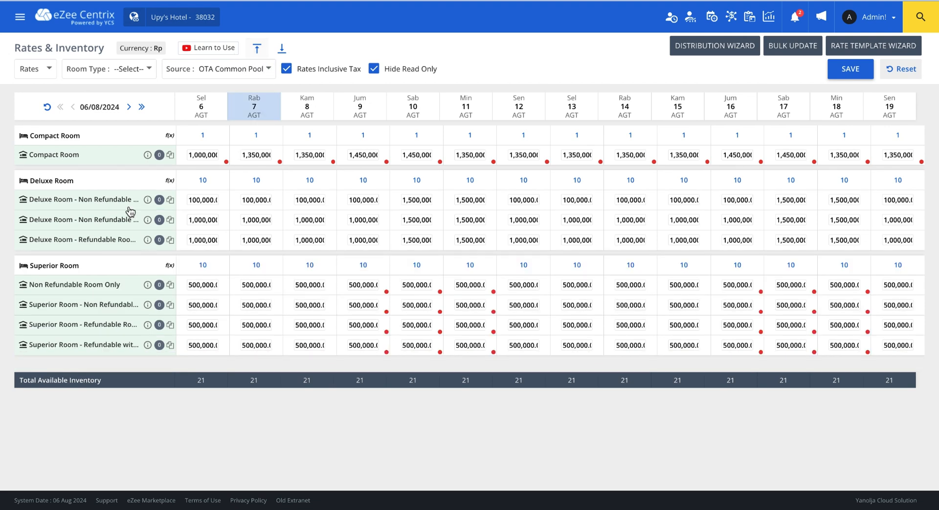
pyautogui.click(229, 71)
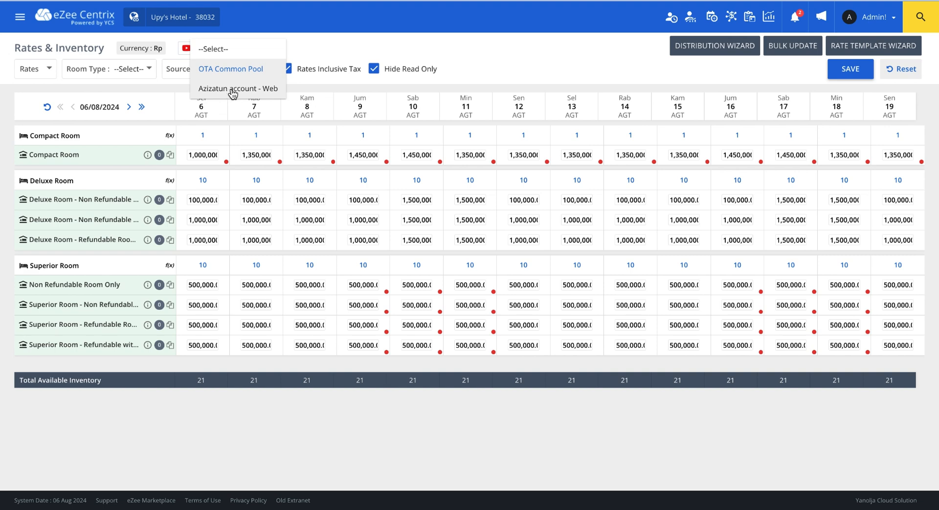
pyautogui.click(612, 53)
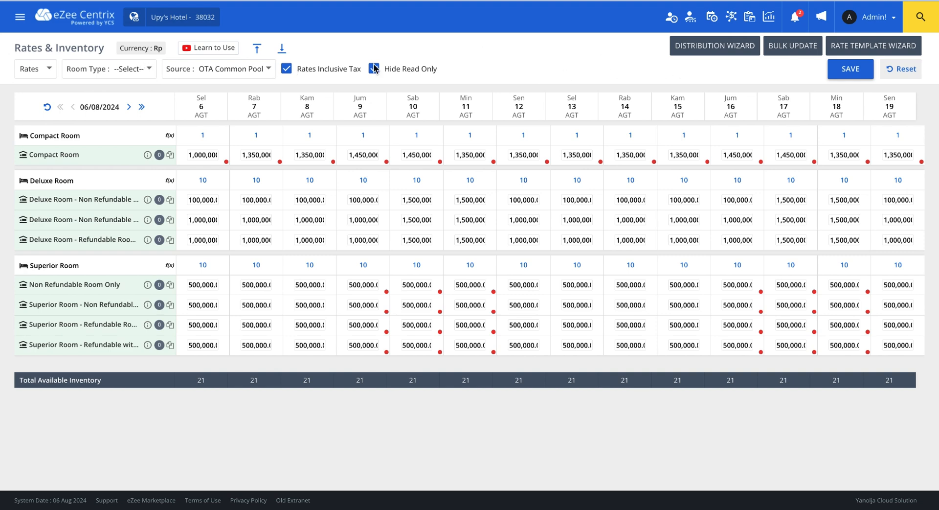
# - In the Distribution Wizard, select the Superior Room rate plans for 06/08/2024 through 31/01/2025
pyautogui.click(727, 51)
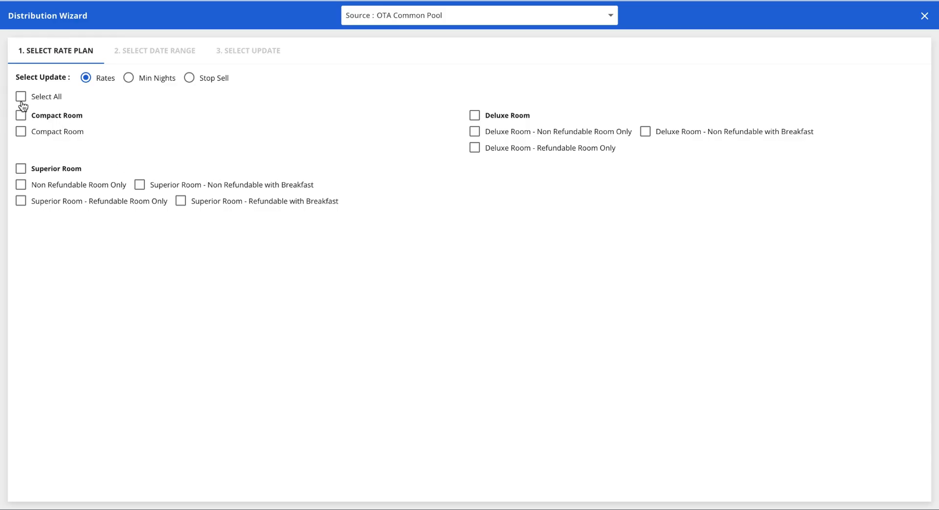
pyautogui.click(21, 169)
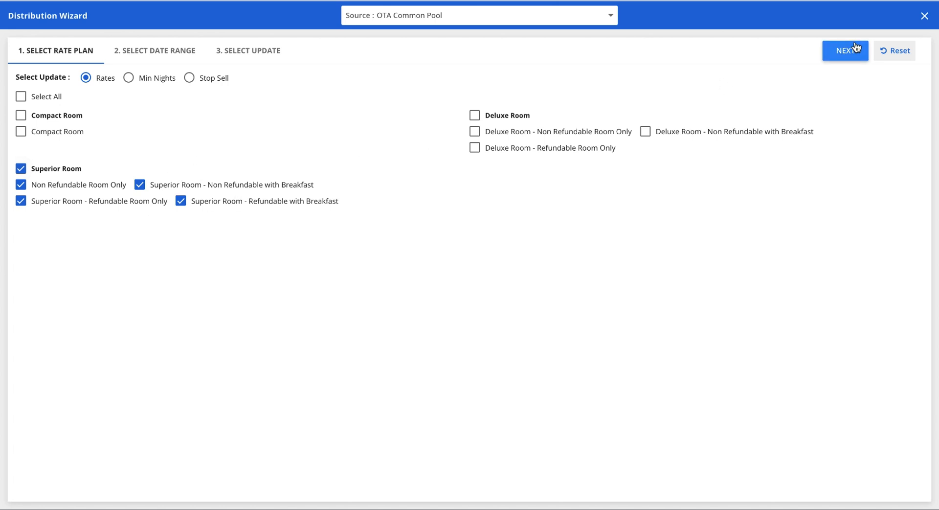
pyautogui.click(840, 49)
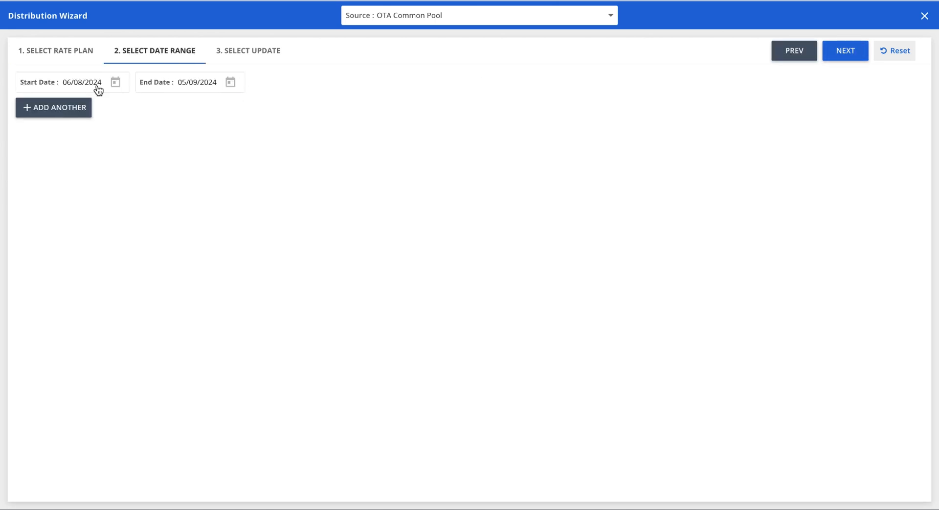
pyautogui.click(190, 82)
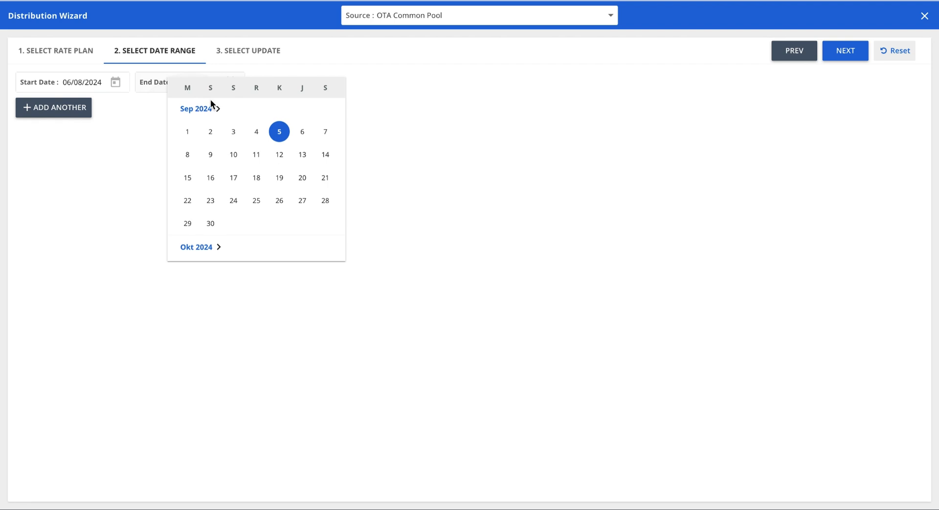
pyautogui.scroll(-10, 268, 219)
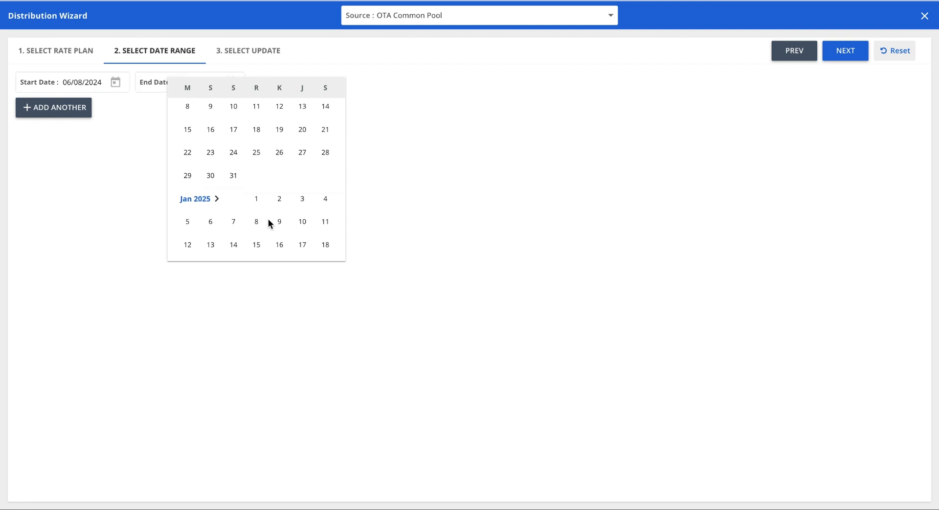
pyautogui.scroll(-3, 268, 219)
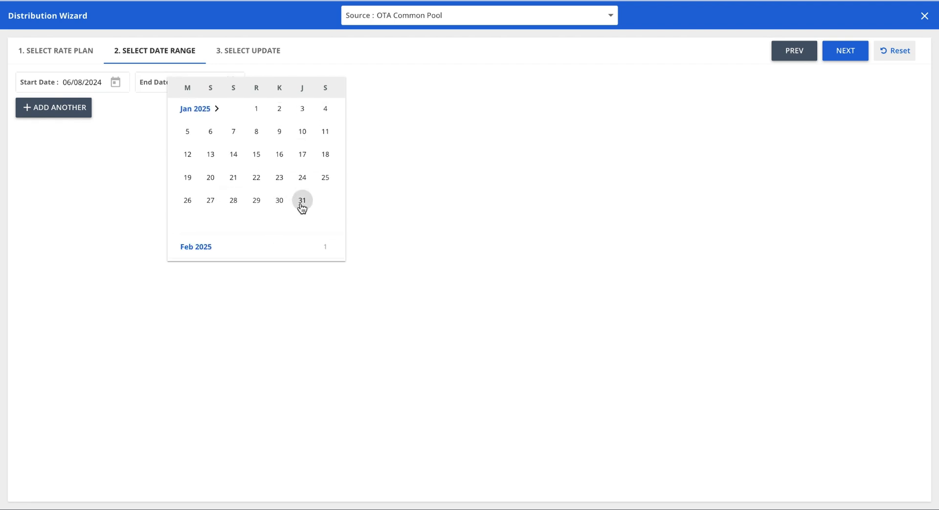
pyautogui.click(303, 202)
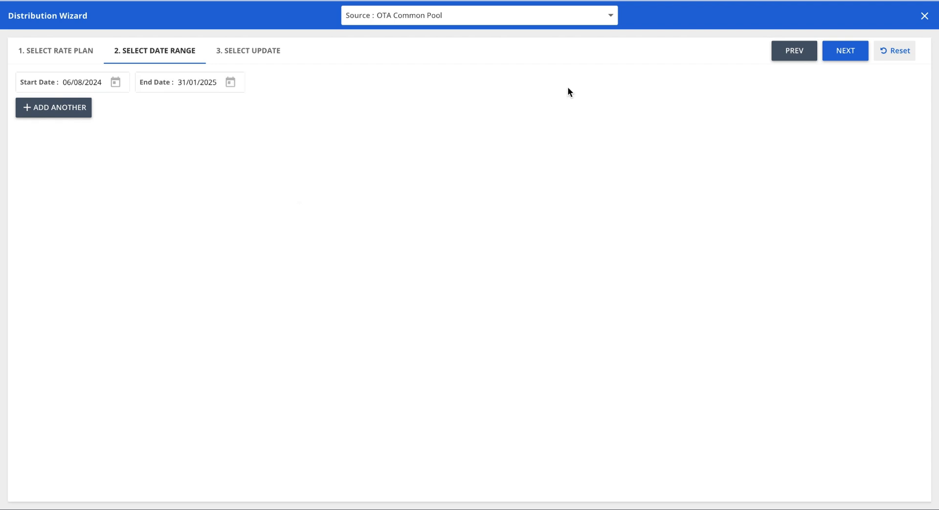
pyautogui.click(845, 51)
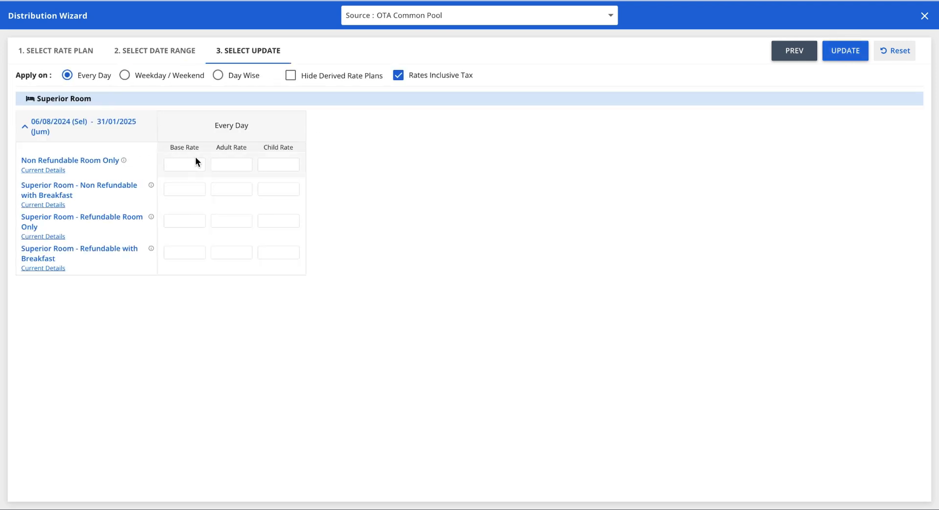
# - Enter 1,000,000 base rates for the four plans and push the update to the OTAs
pyautogui.click(185, 165)
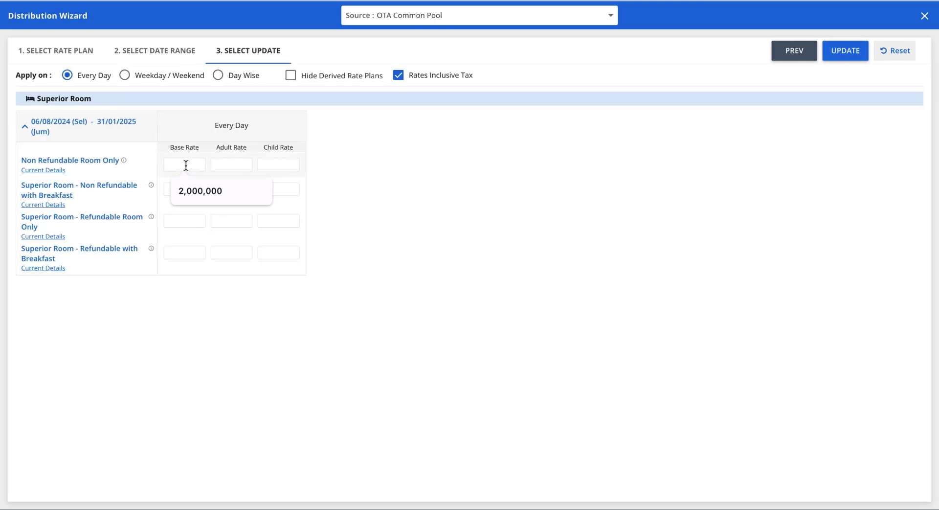
pyautogui.write('1000')
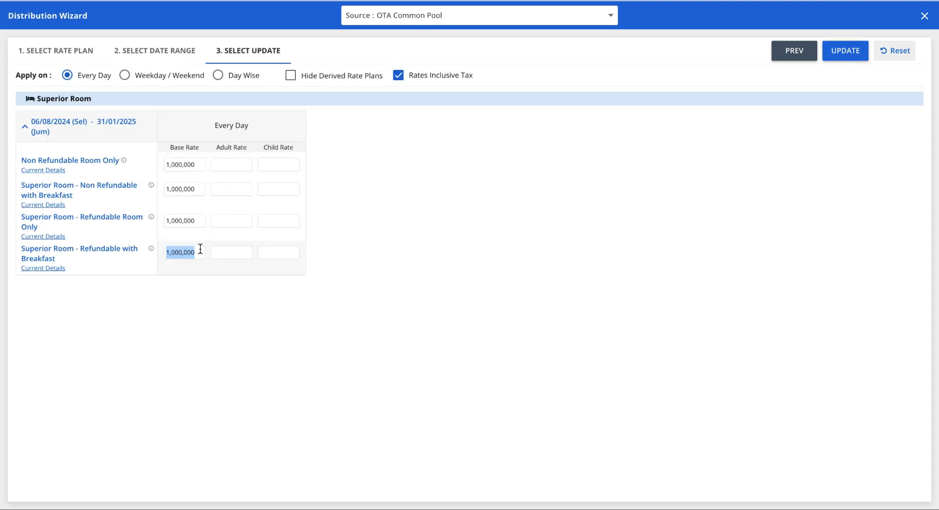
pyautogui.click(490, 120)
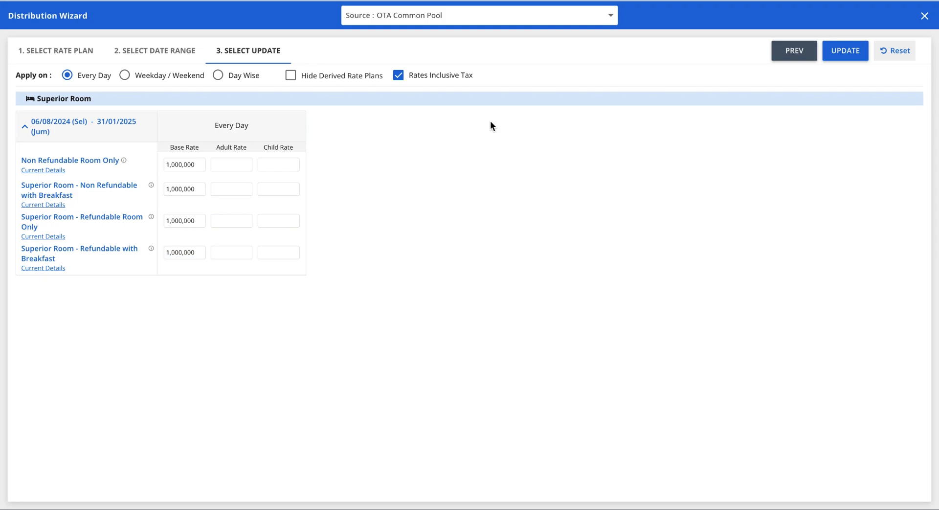
pyautogui.click(833, 45)
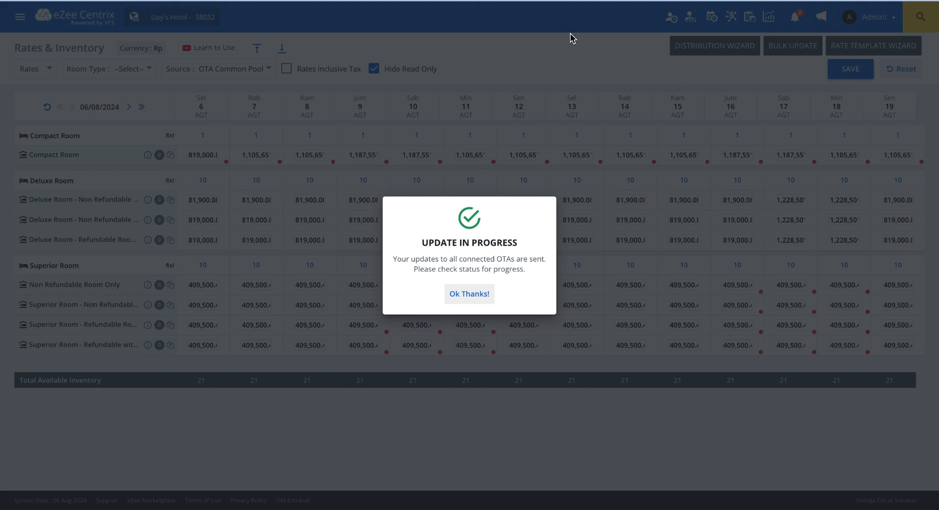
pyautogui.click(462, 293)
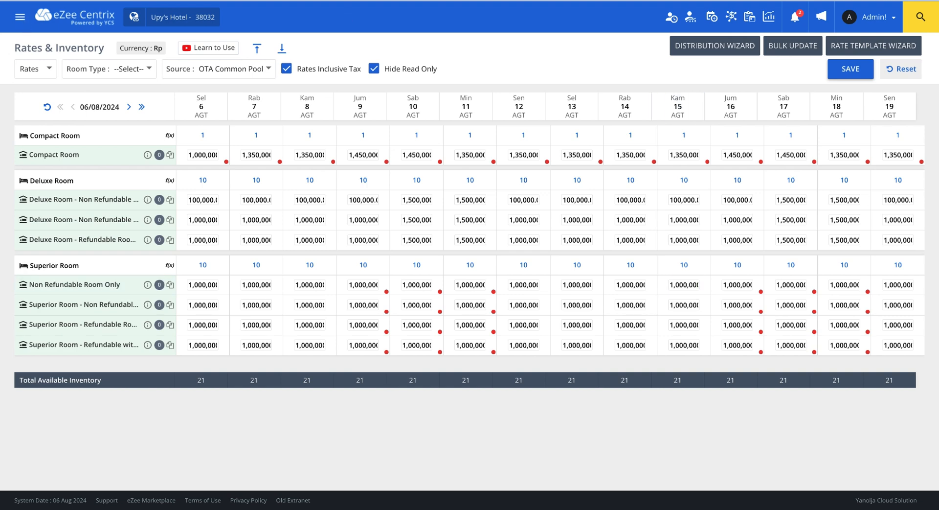
# - Review Today's Overview bookings on the Centrix dashboard, then show the Revenue comparison charts
pyautogui.click(22, 18)
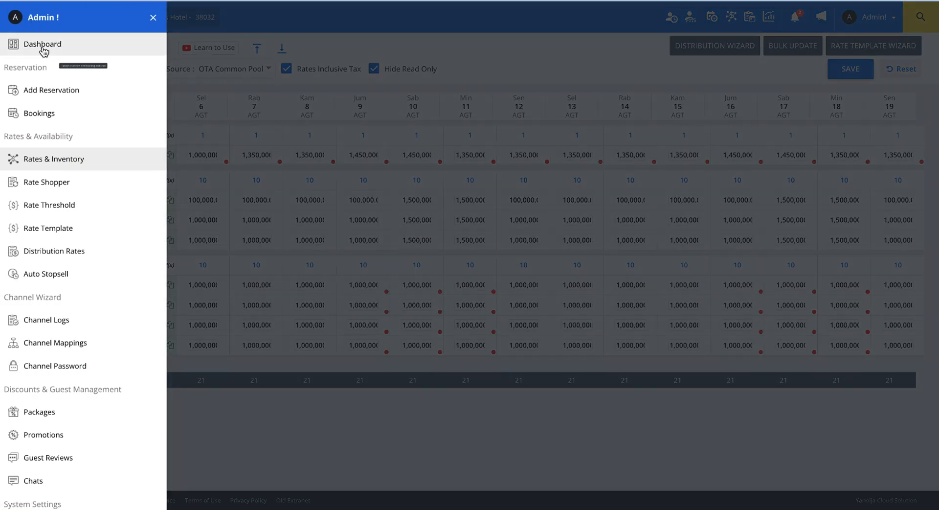
pyautogui.click(44, 51)
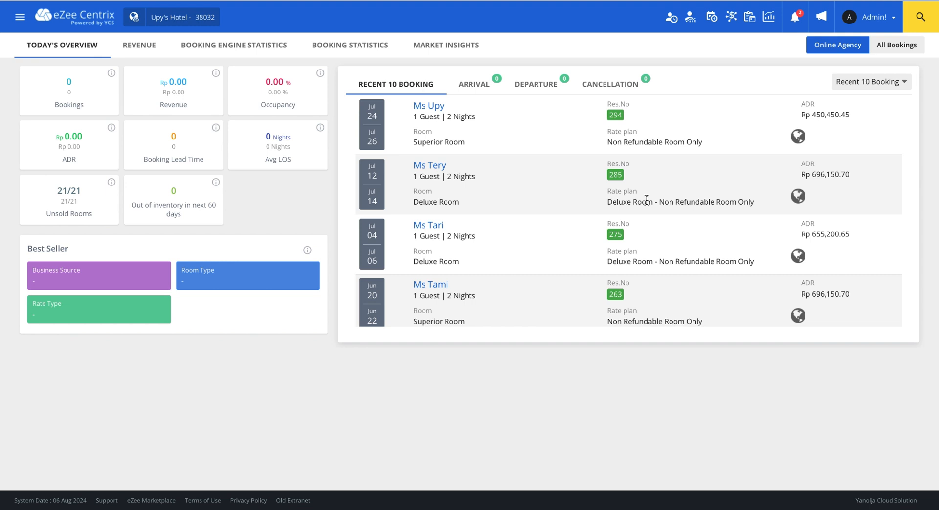
pyautogui.scroll(-2, 646, 200)
pyautogui.scroll(2, 646, 200)
pyautogui.scroll(-2, 536, 151)
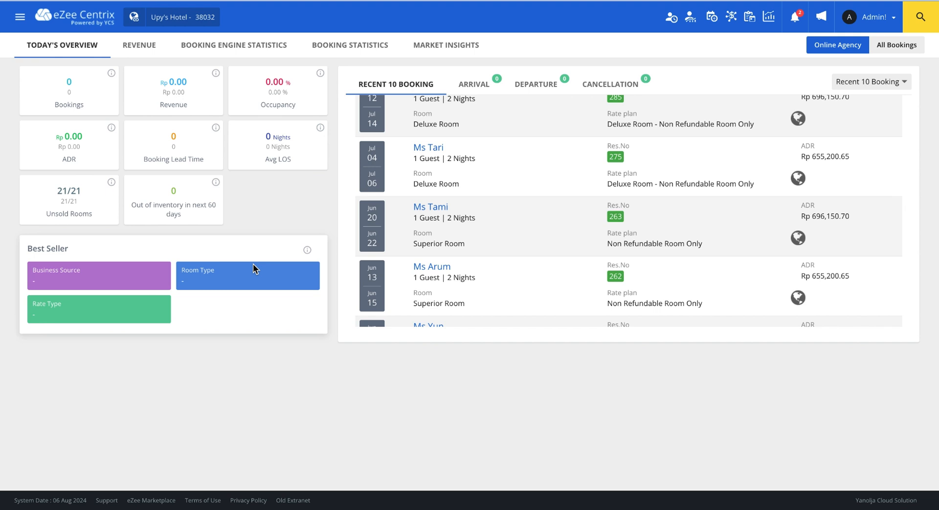
pyautogui.click(145, 52)
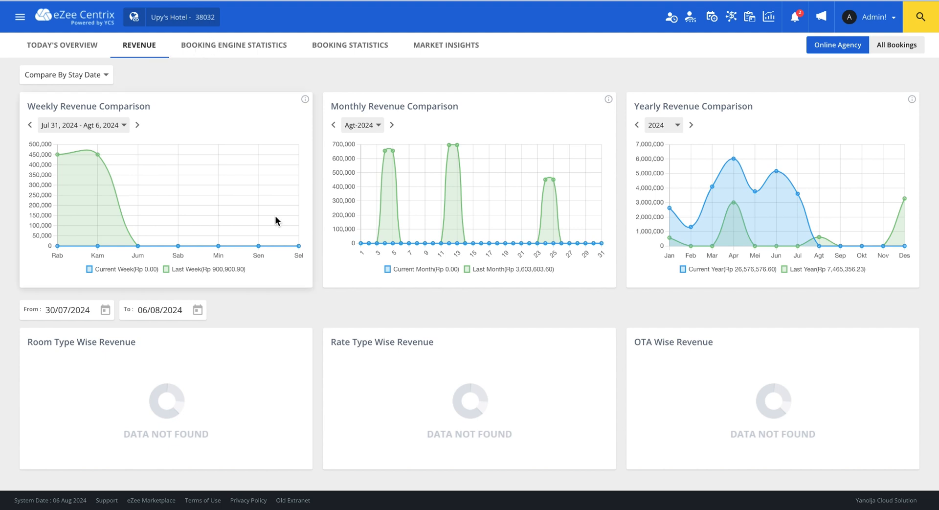
# - Review the Booking Engine Statistics funnel, Booking Statistics, and empty Booking.com Market Insights tabs
pyautogui.scroll(-1, 275, 218)
pyautogui.scroll(1, 275, 220)
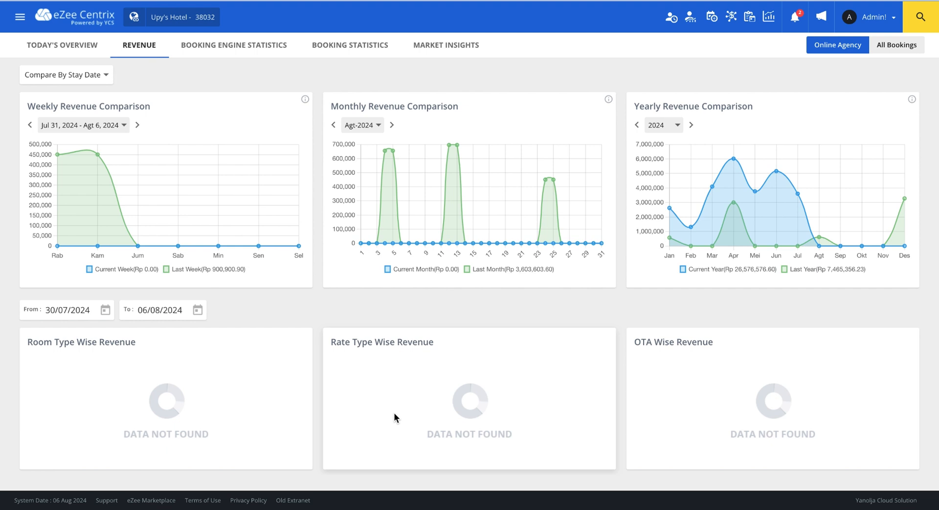
pyautogui.click(233, 45)
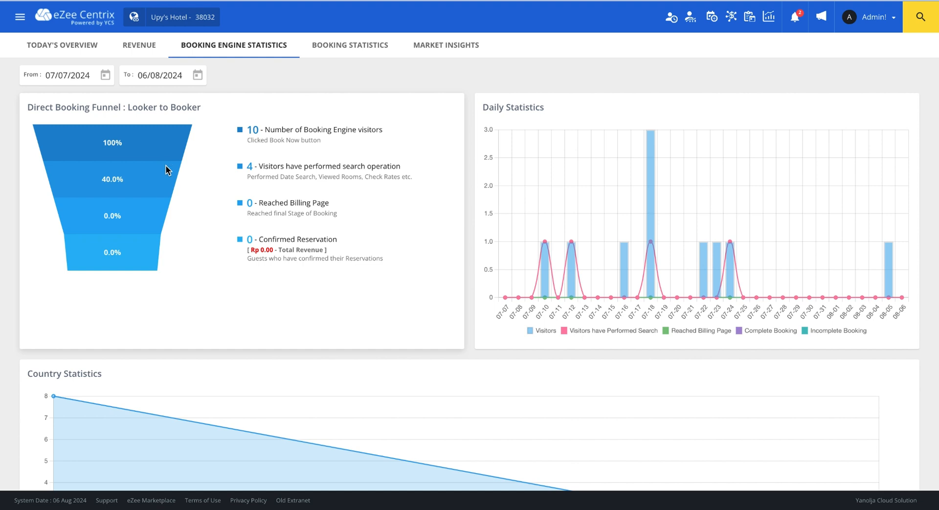
pyautogui.click(319, 46)
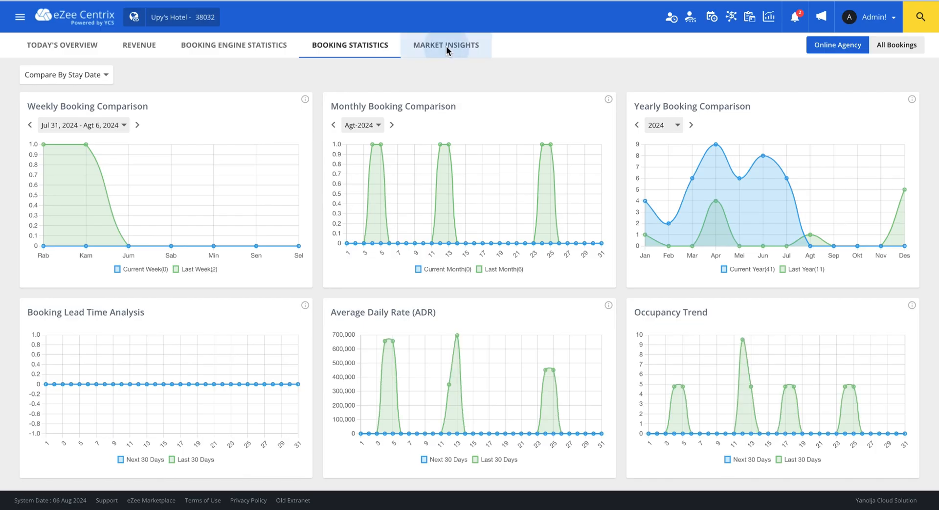
pyautogui.click(446, 46)
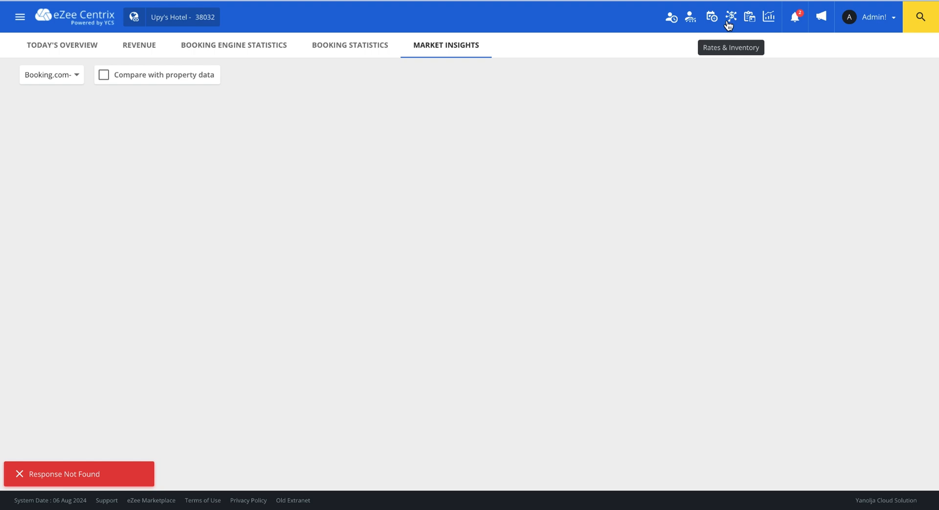
# - Show Guest Statistics for 30/07/2024–06/08/2024 and scroll through its empty charts
pyautogui.click(694, 22)
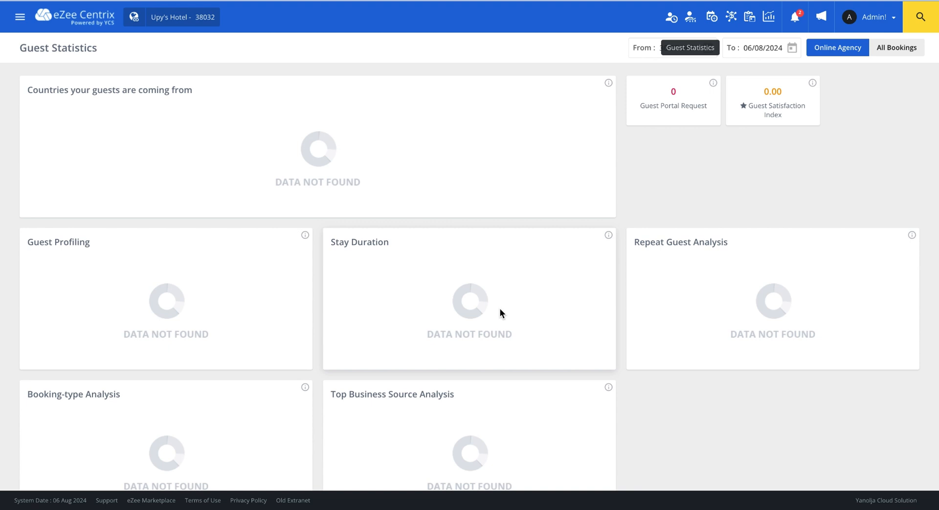
pyautogui.scroll(-1, 628, 389)
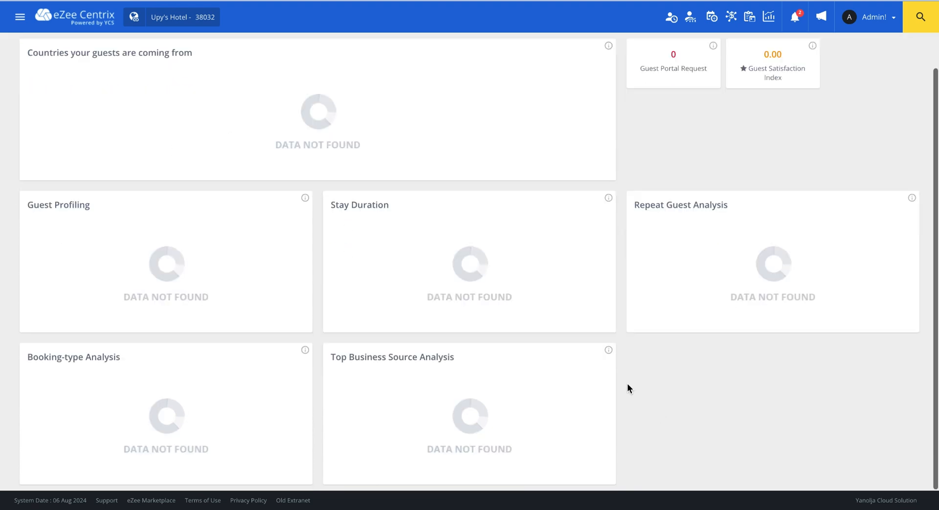
pyautogui.scroll(1, 627, 389)
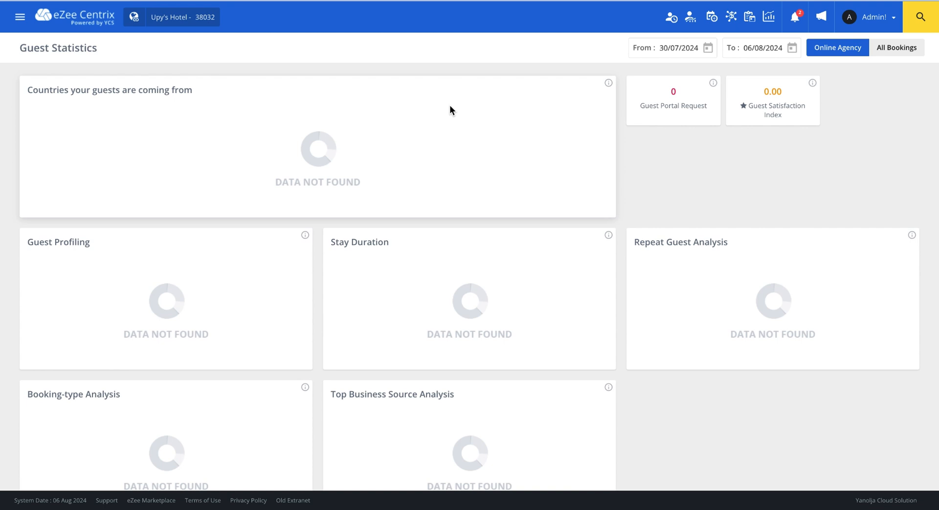
# - Switch from eZee Centrix back to the front office Stay View, confirming, then open the hotel account menu
pyautogui.click(21, 18)
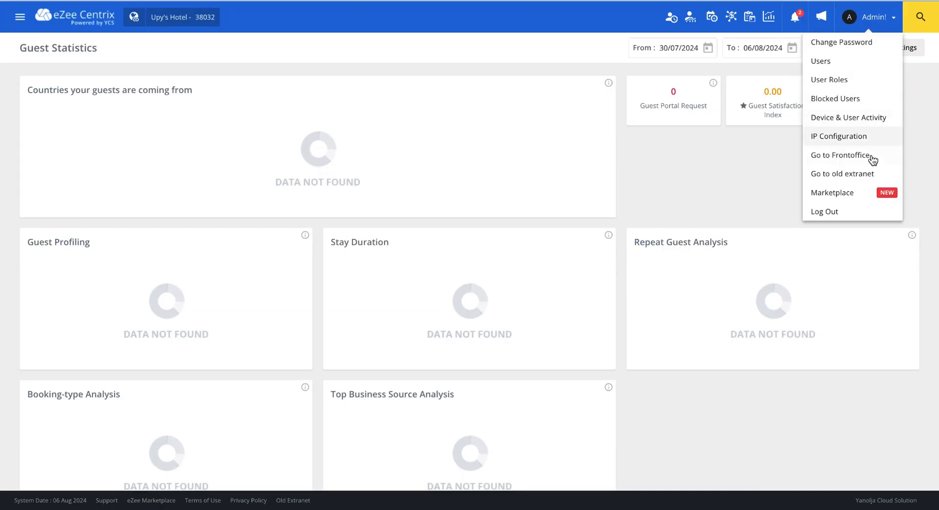
pyautogui.click(848, 157)
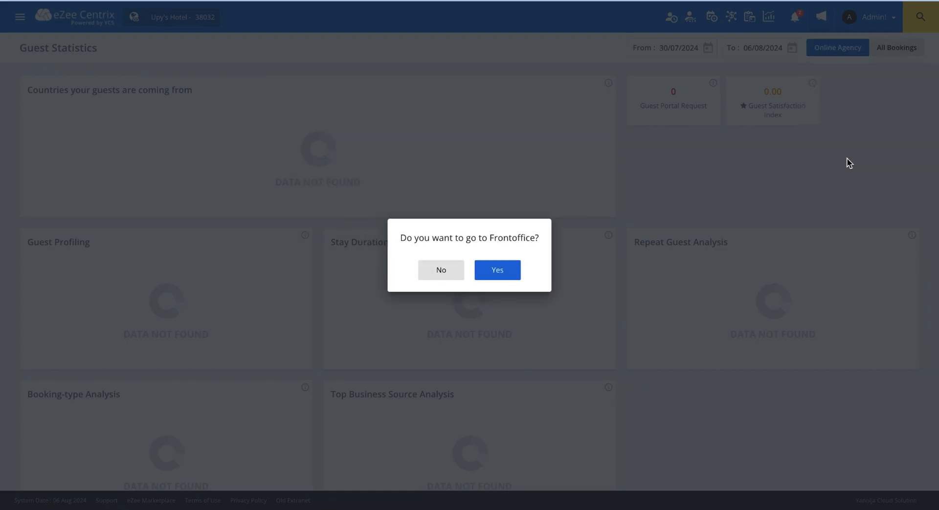
pyautogui.click(497, 270)
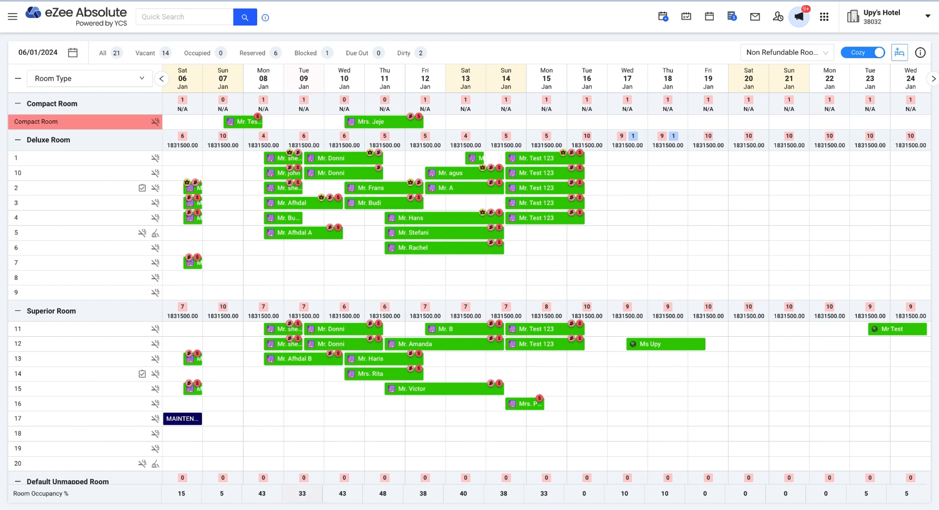
pyautogui.click(887, 25)
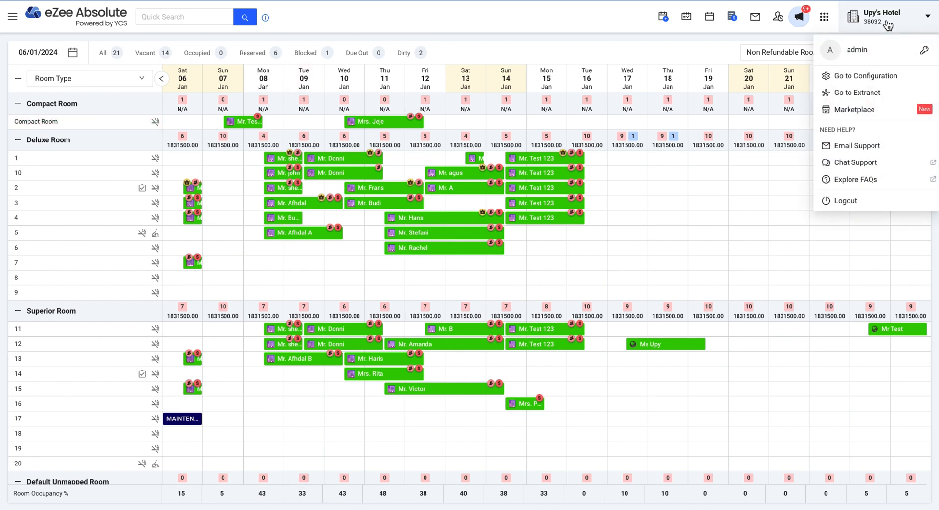